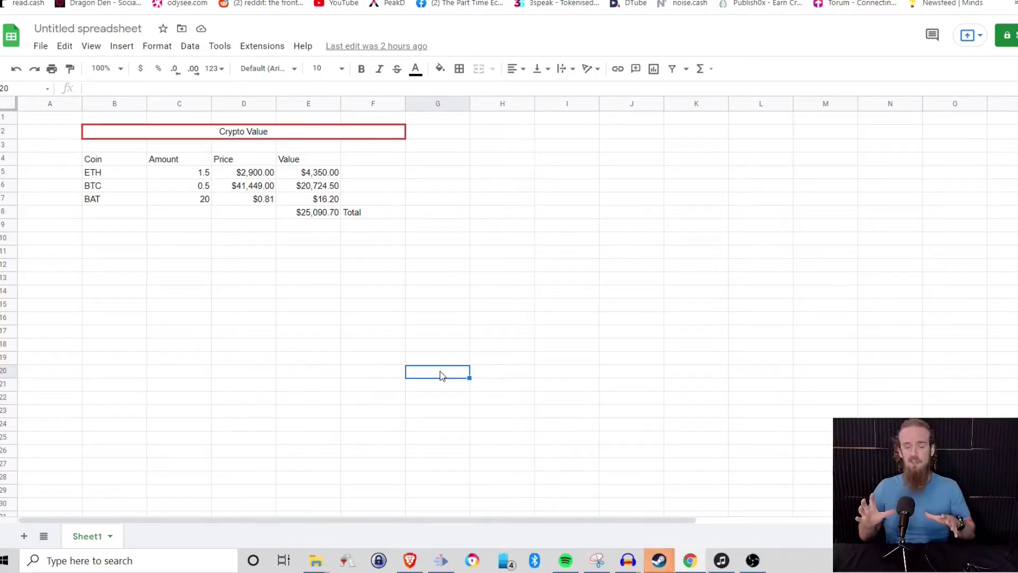
# - Check the ETH amount, price and value cells C5, D5 and E5
pyautogui.click(164, 175)
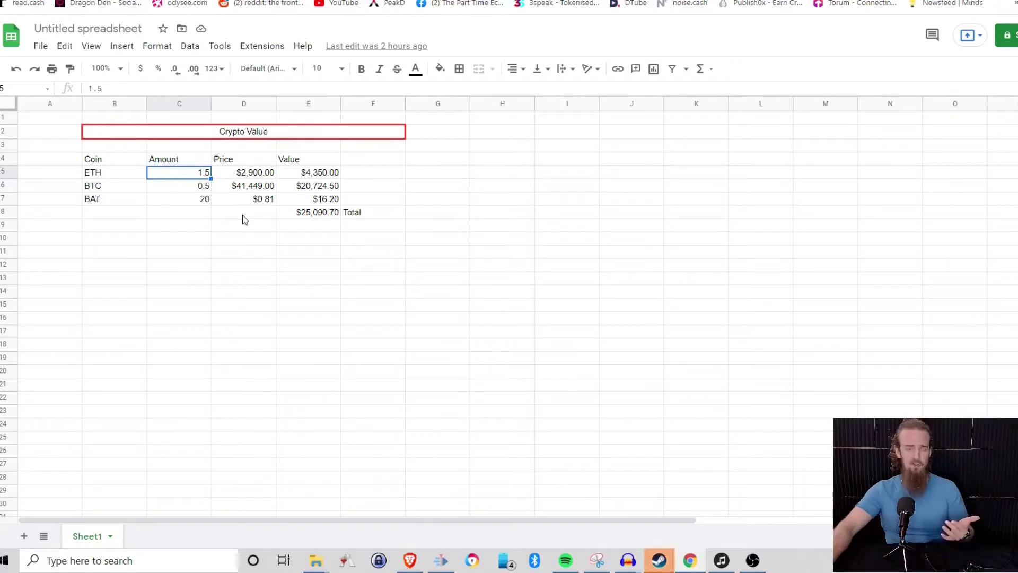
pyautogui.click(237, 179)
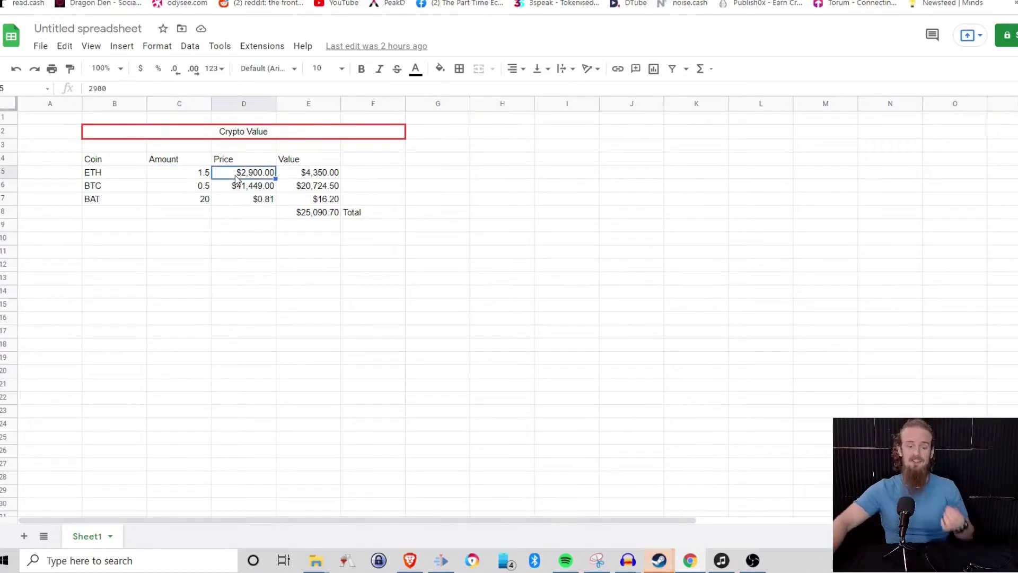
pyautogui.click(310, 177)
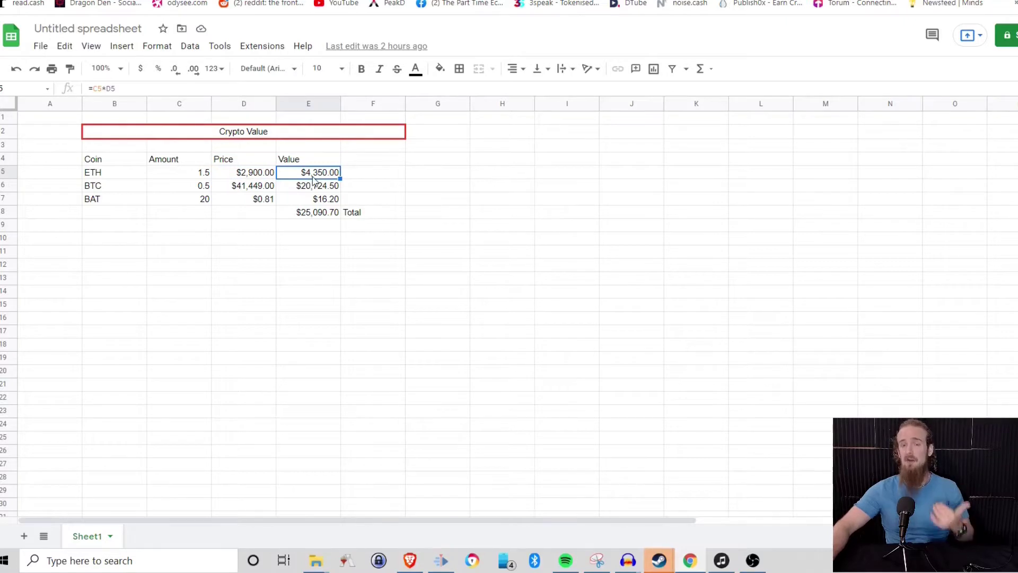
pyautogui.click(244, 177)
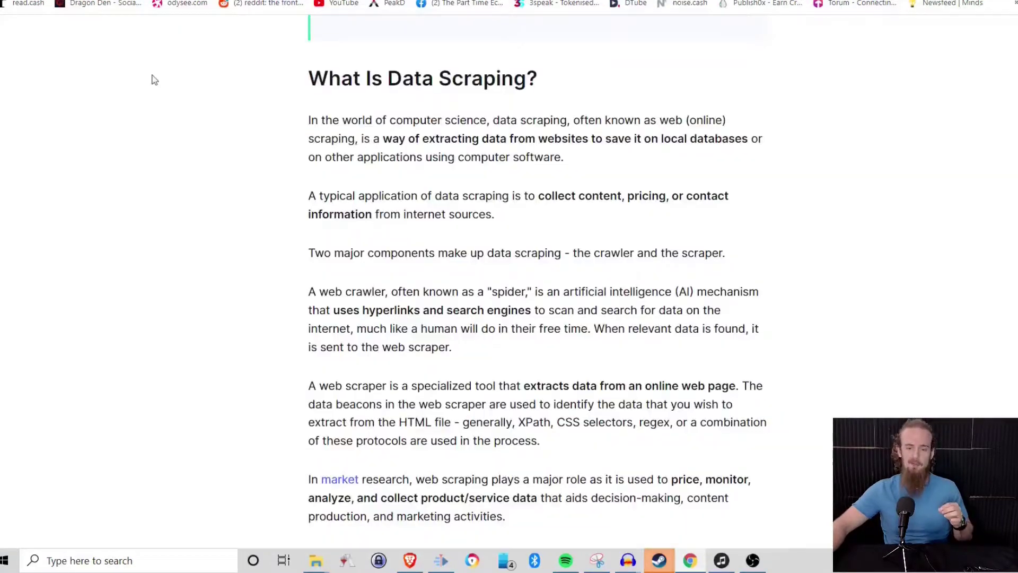
# - Scroll through the sheet and inspect the BTC and BAT value formulas in E6 and E7
pyautogui.scroll(5, 200, 324)
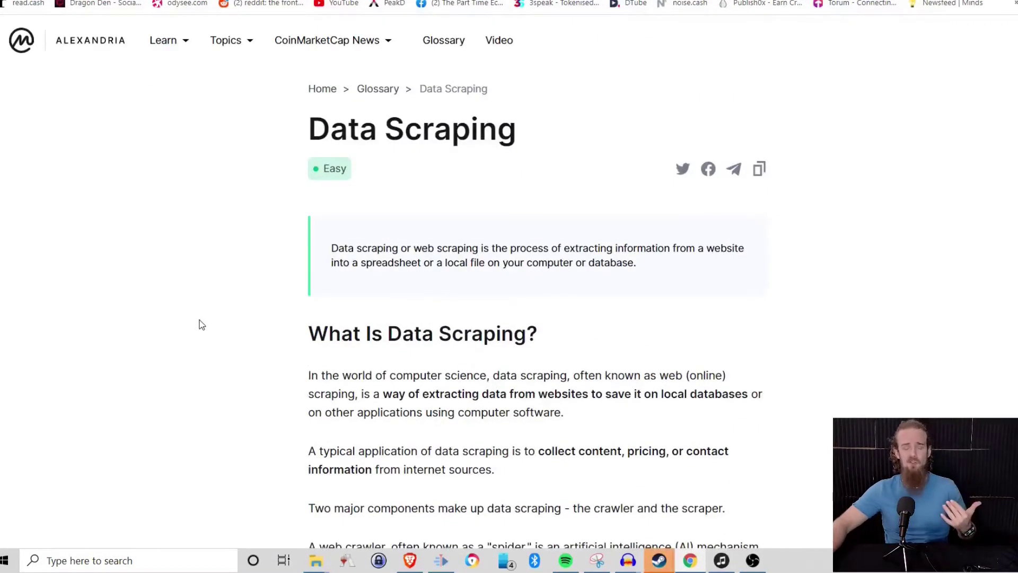
pyautogui.scroll(-2, 207, 264)
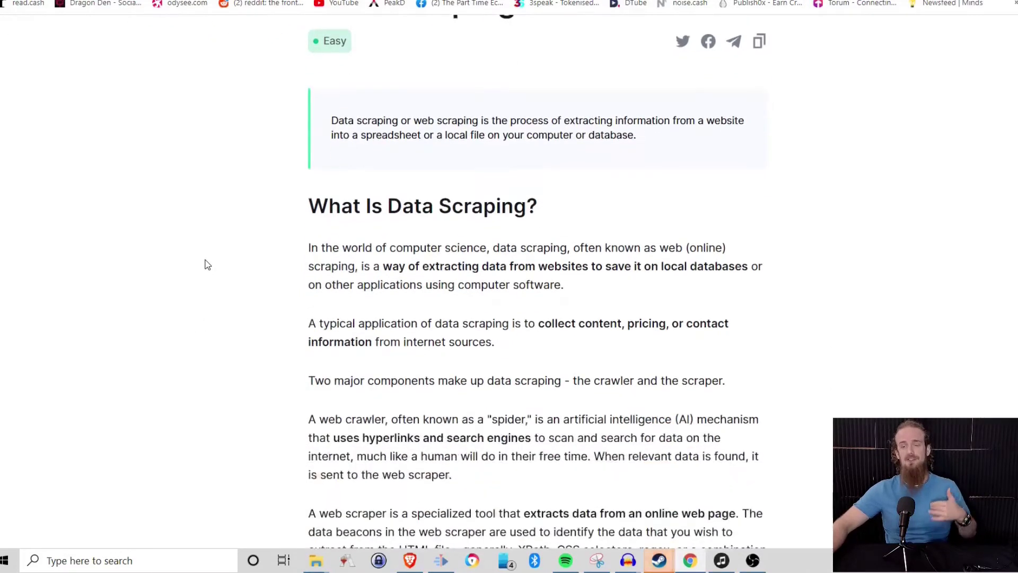
pyautogui.scroll(-1, 208, 264)
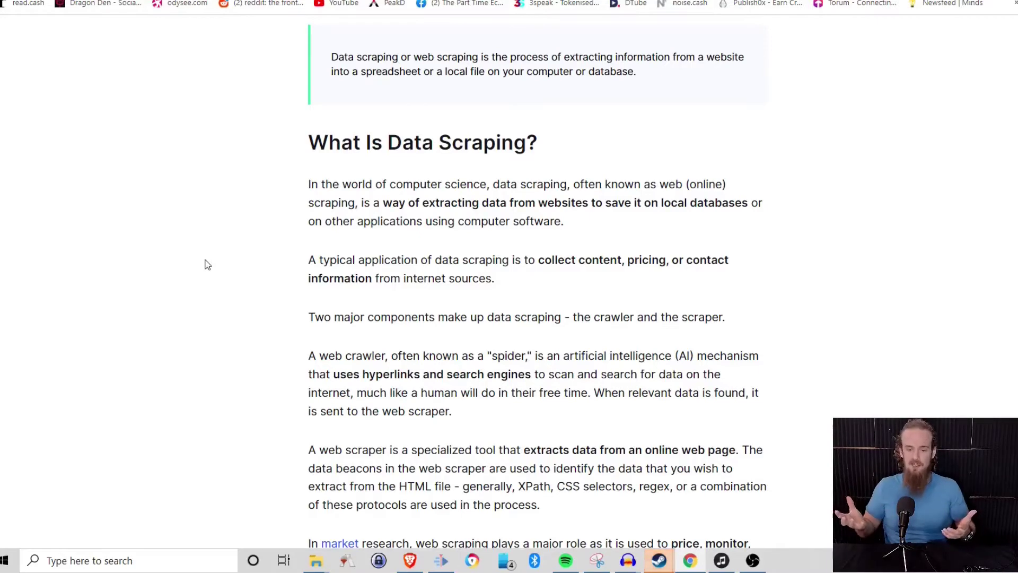
pyautogui.scroll(3, 351, 210)
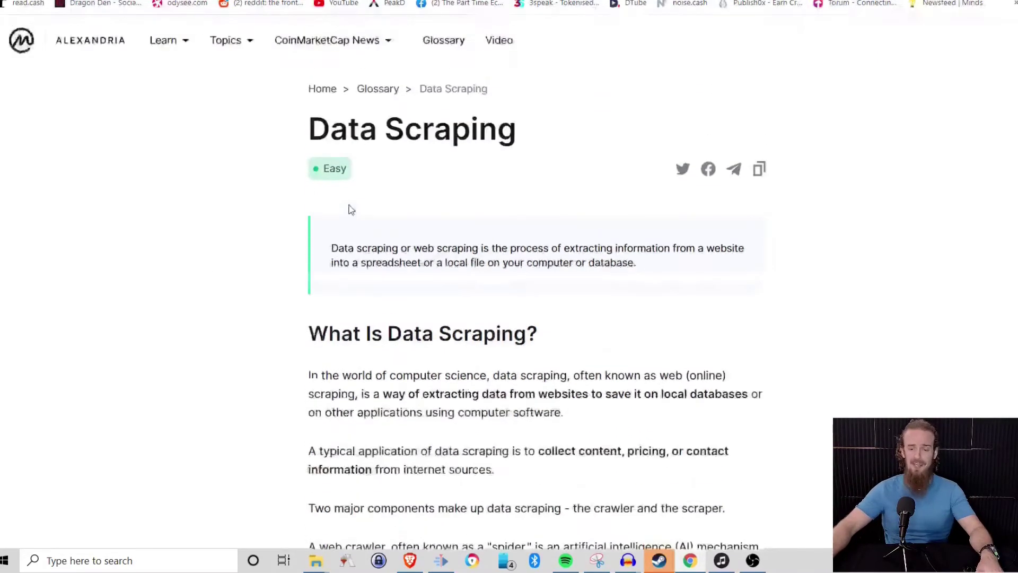
pyautogui.scroll(-2, 424, 175)
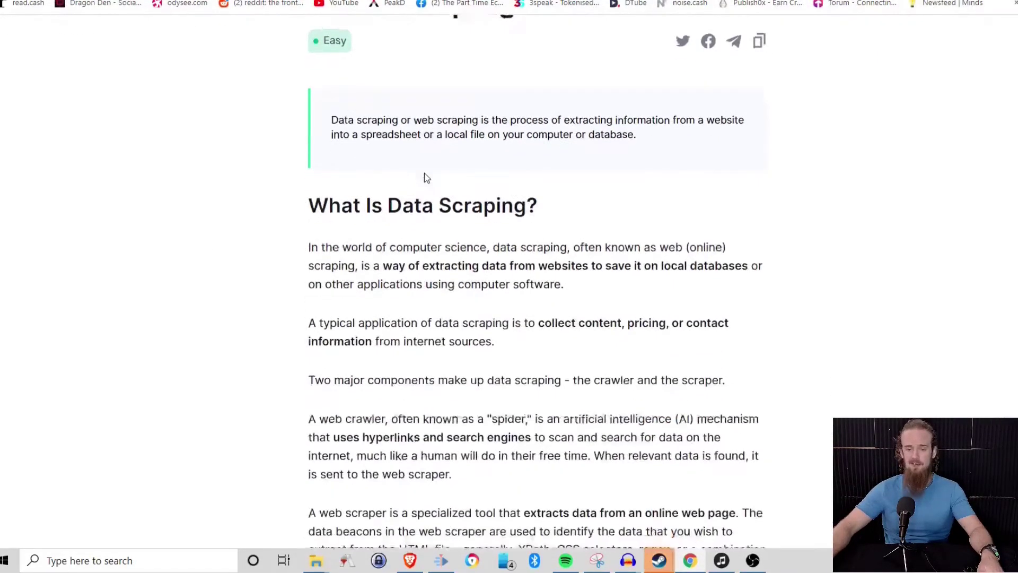
pyautogui.scroll(-3, 427, 177)
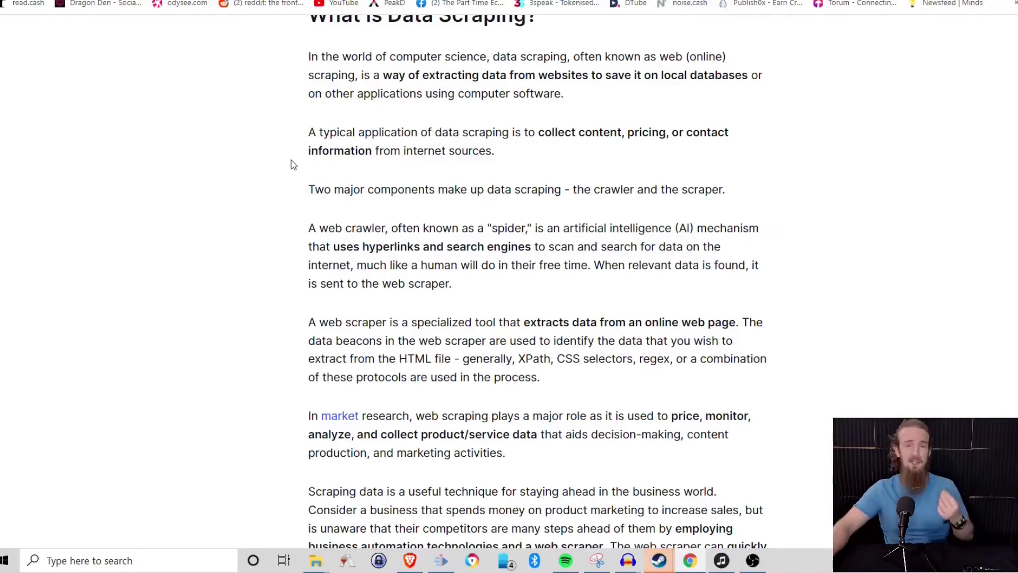
pyautogui.scroll(-2, 325, 187)
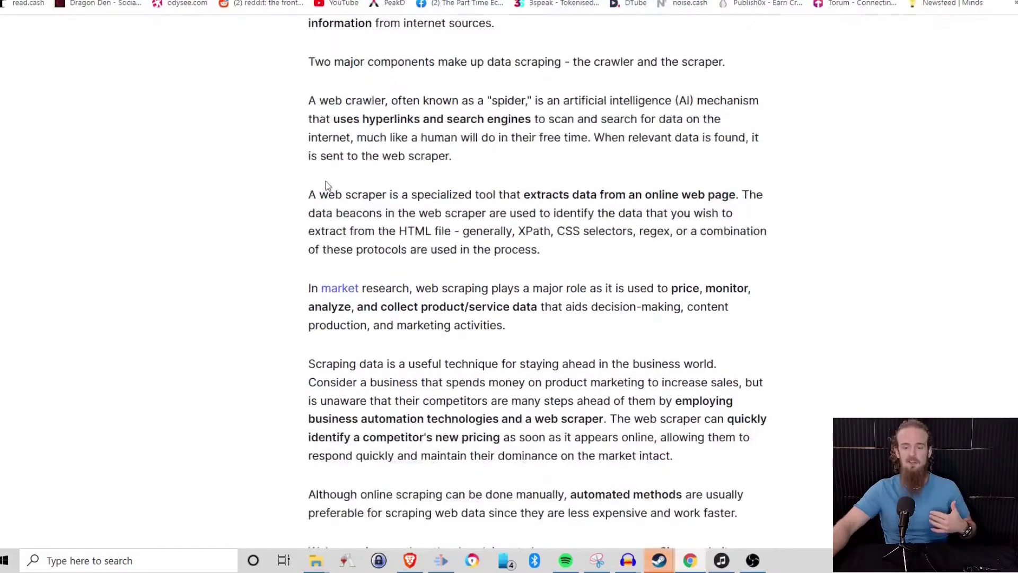
pyautogui.scroll(-3, 325, 185)
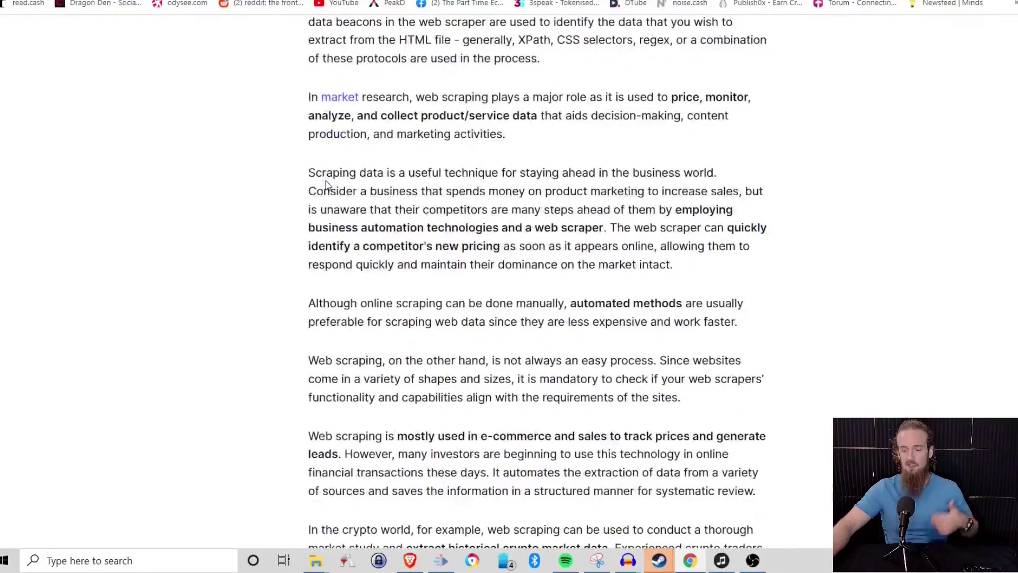
pyautogui.scroll(-4, 366, 168)
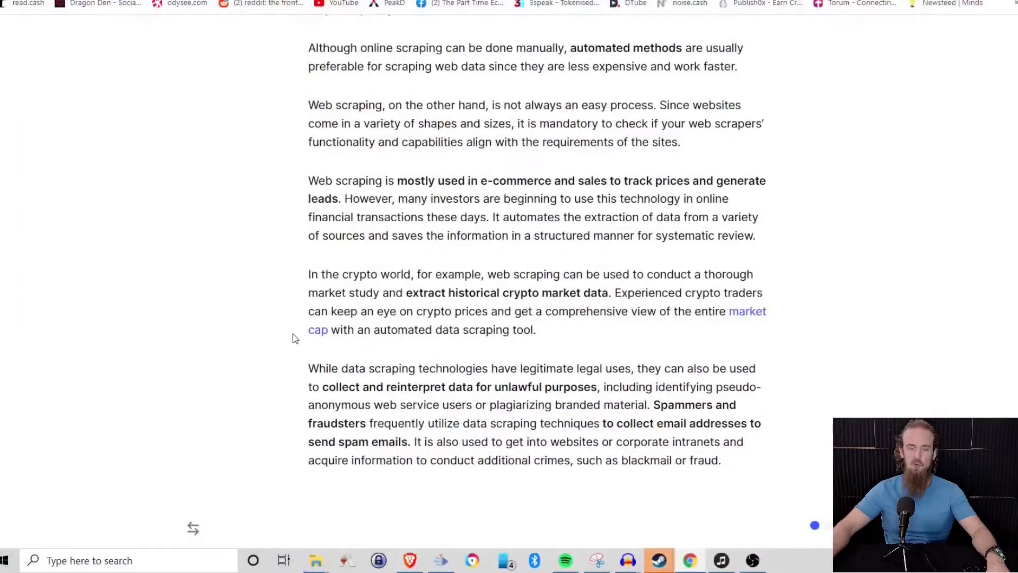
pyautogui.scroll(10, 399, 271)
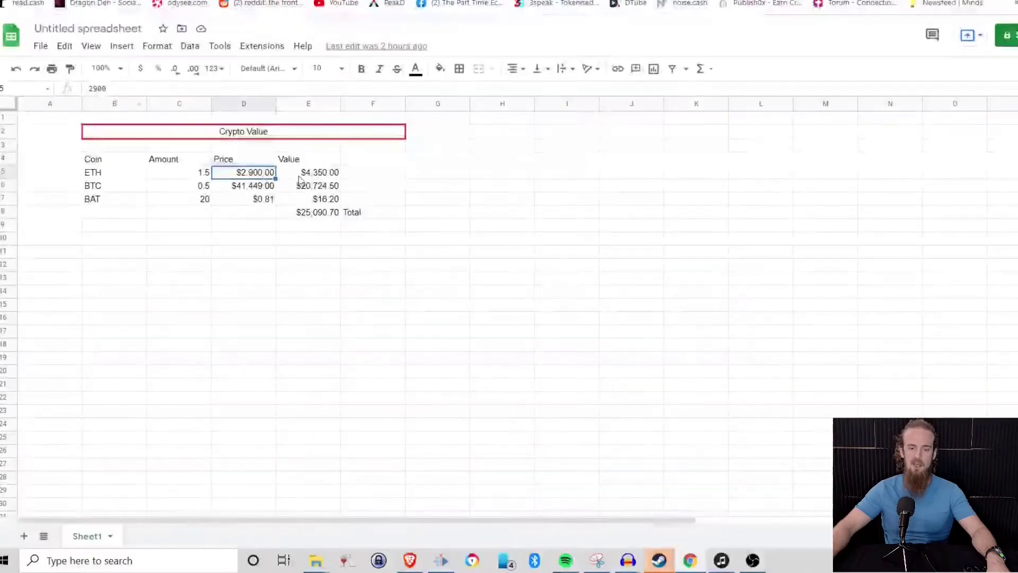
pyautogui.click(300, 177)
pyautogui.click(305, 192)
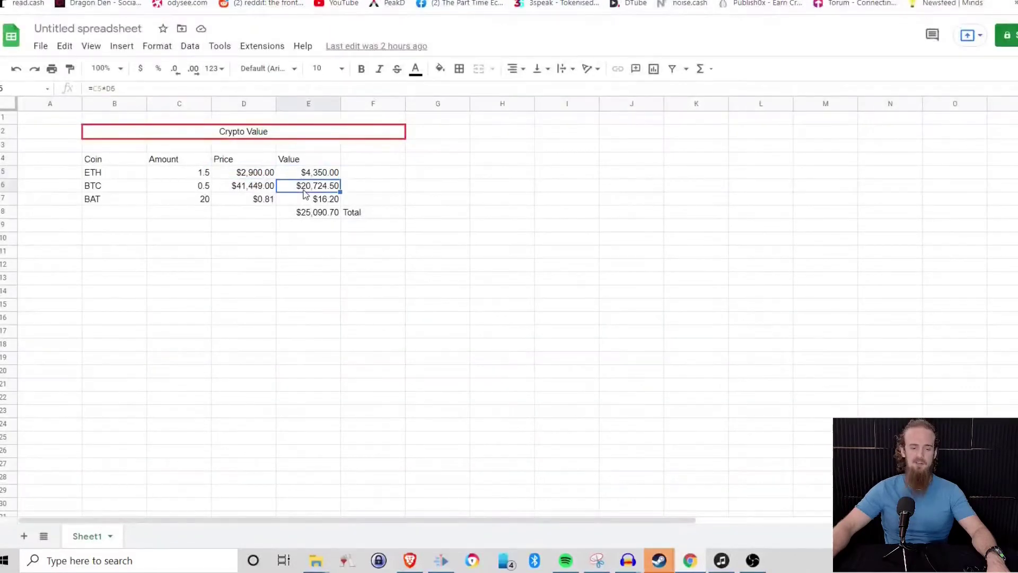
pyautogui.click(305, 195)
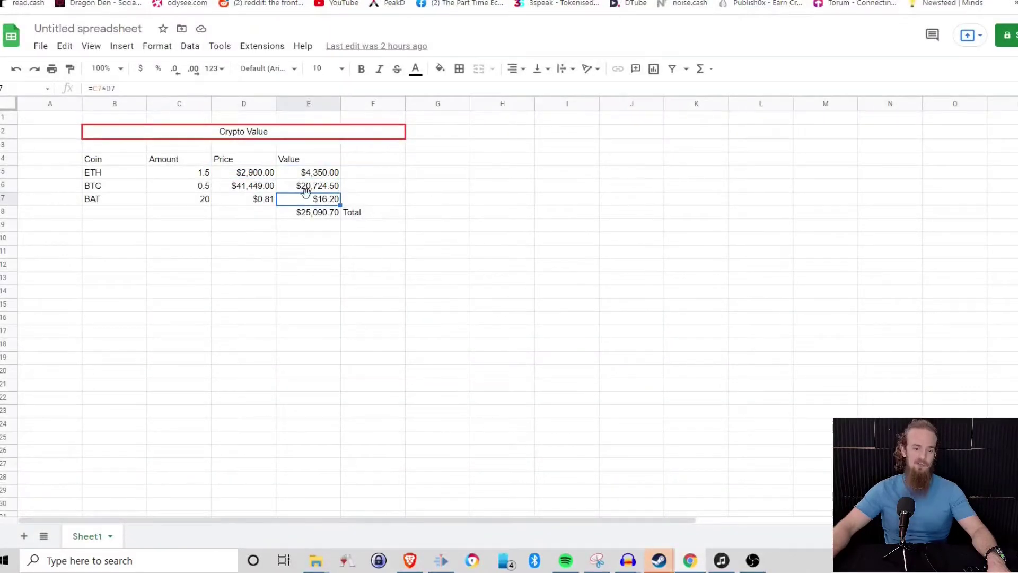
pyautogui.click(262, 177)
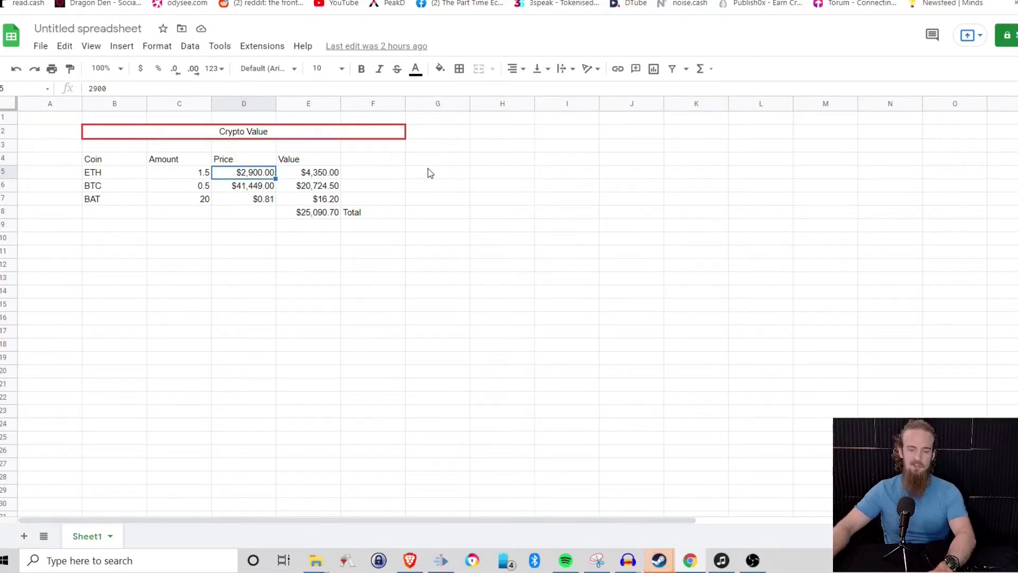
# - Begin an IMPORTXML formula in empty cell H5 via the importx suggestion
pyautogui.click(506, 170)
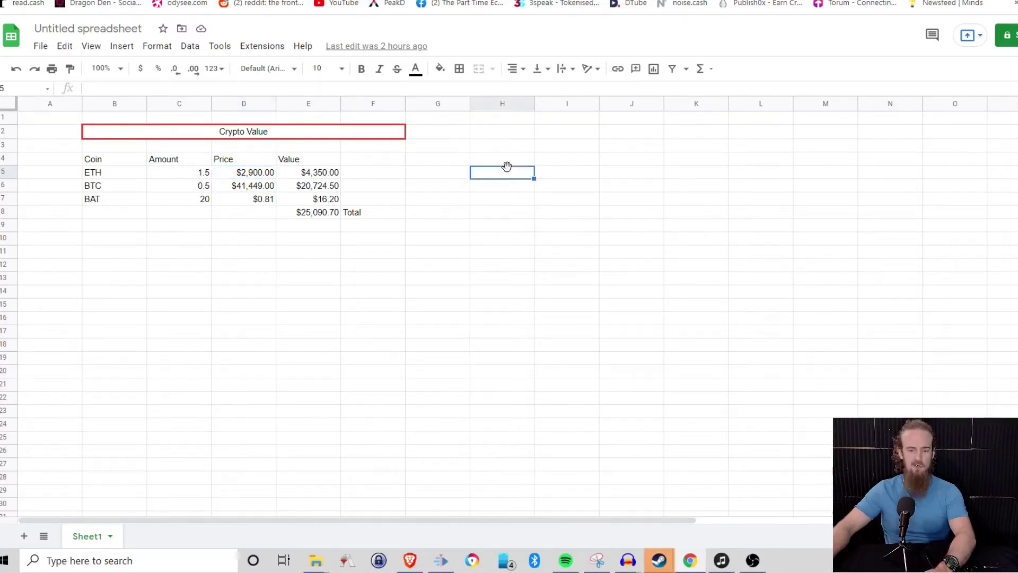
pyautogui.click(186, 88)
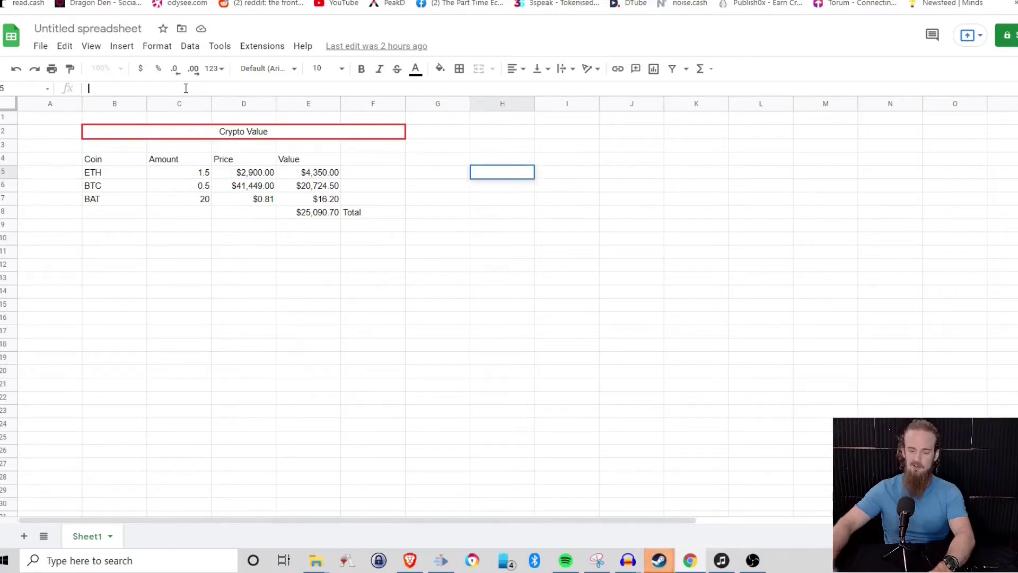
pyautogui.write('=')
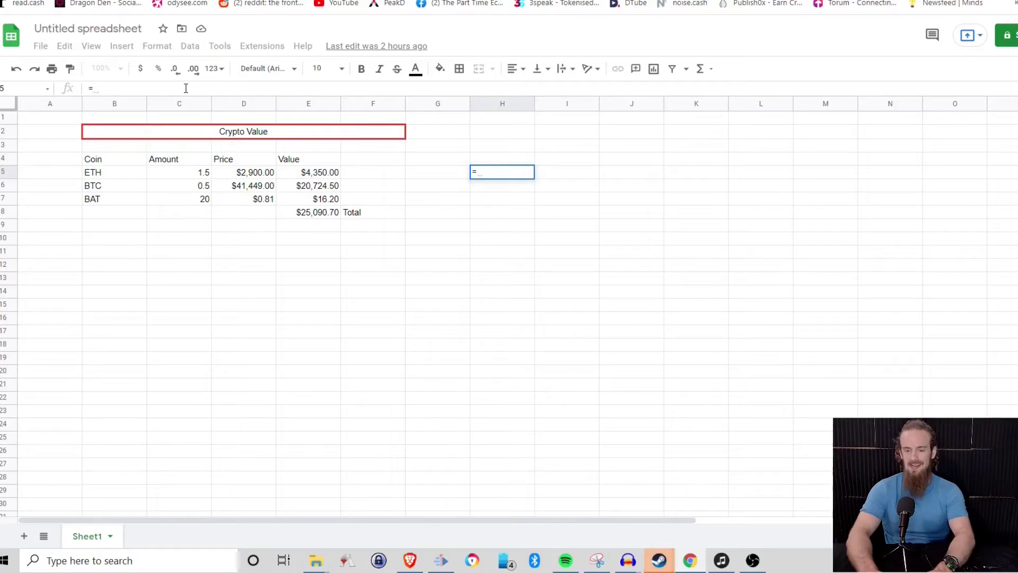
pyautogui.write('import')
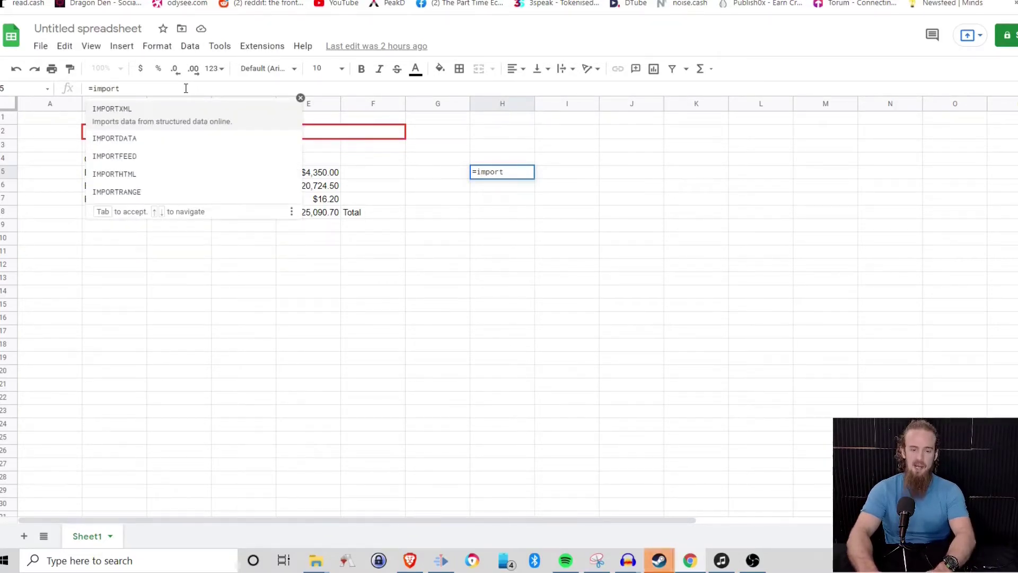
pyautogui.write('x')
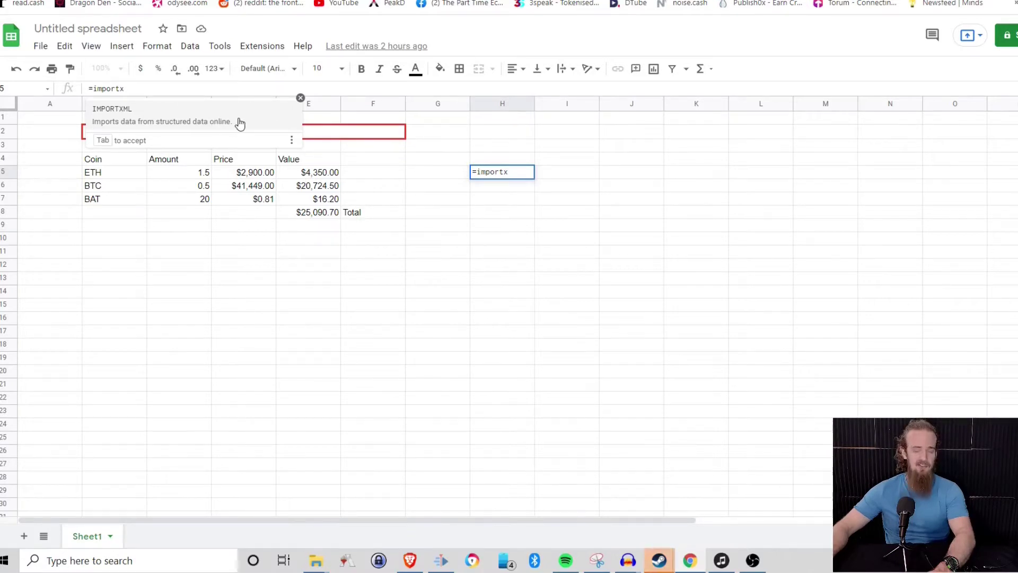
pyautogui.press('Tab')
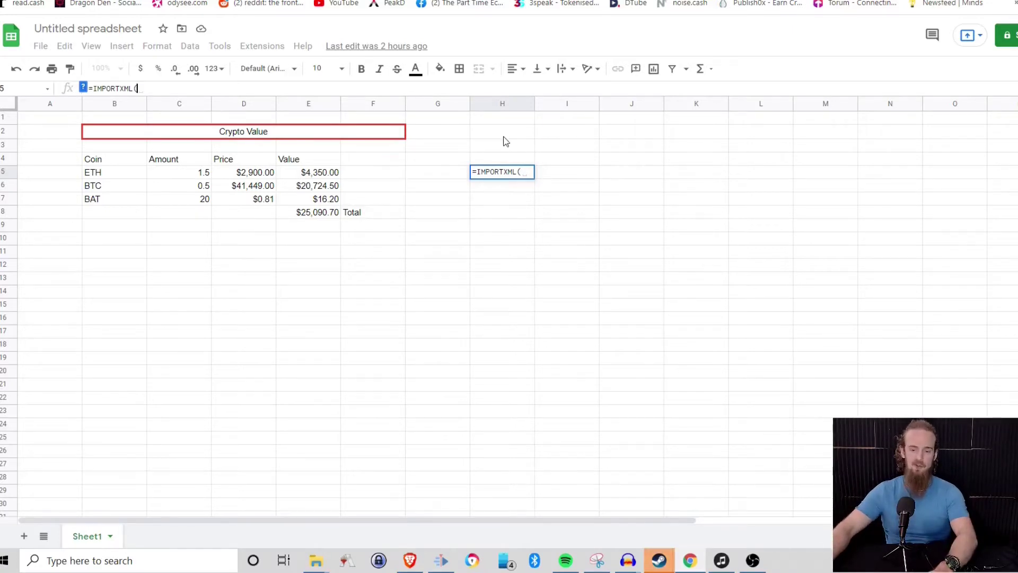
# - Drop the accidental H4 argument, add a quote for the URL, and go to CoinMarketCap
pyautogui.click(495, 159)
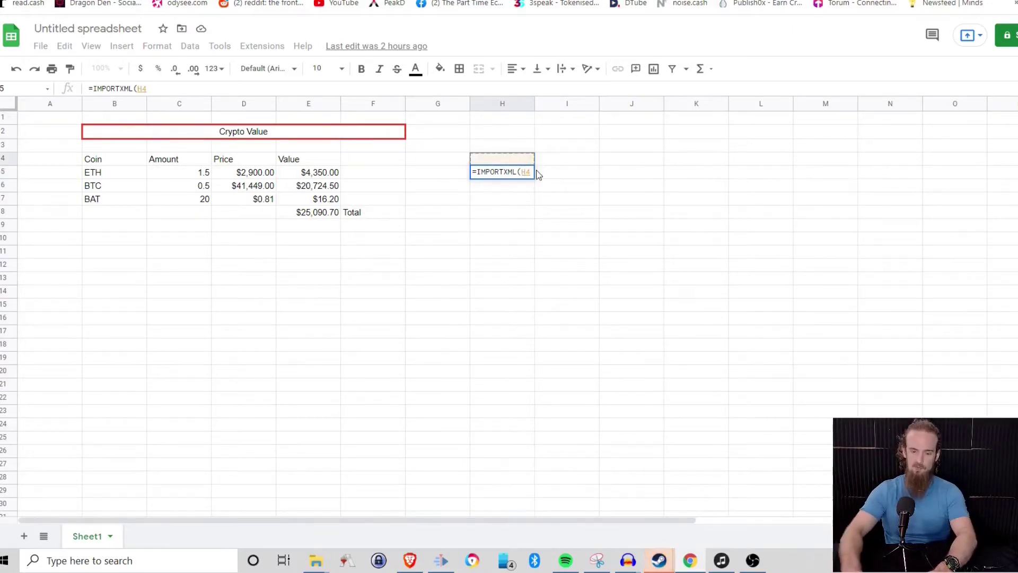
pyautogui.click(223, 87)
pyautogui.press('BackSpace')
pyautogui.press('BackSpace')
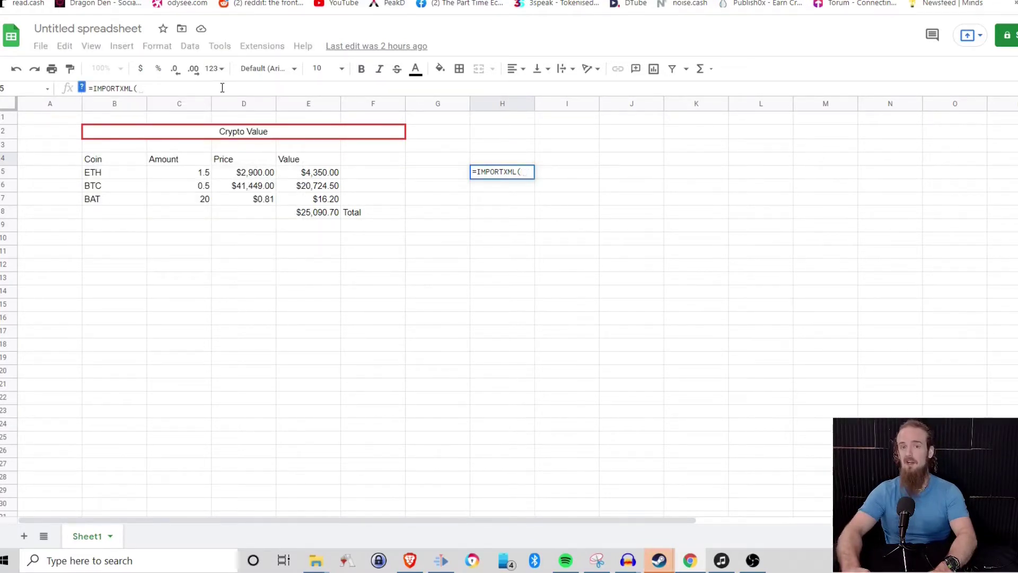
pyautogui.write('"')
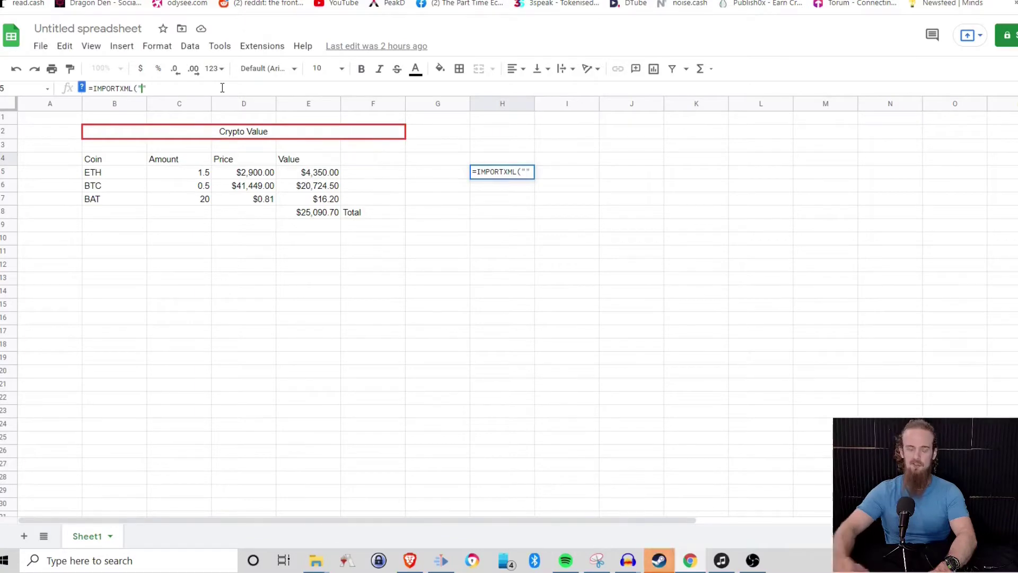
pyautogui.hotkey('ctrl', 'Tab')
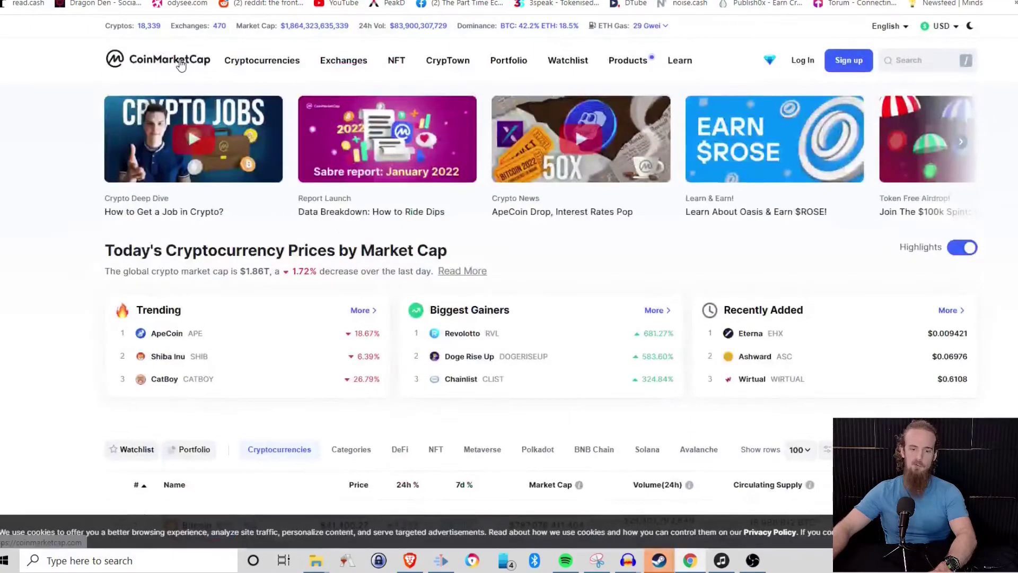
# - Open the Bitcoin page from the homepage list and select its price figure
pyautogui.scroll(-6, 212, 217)
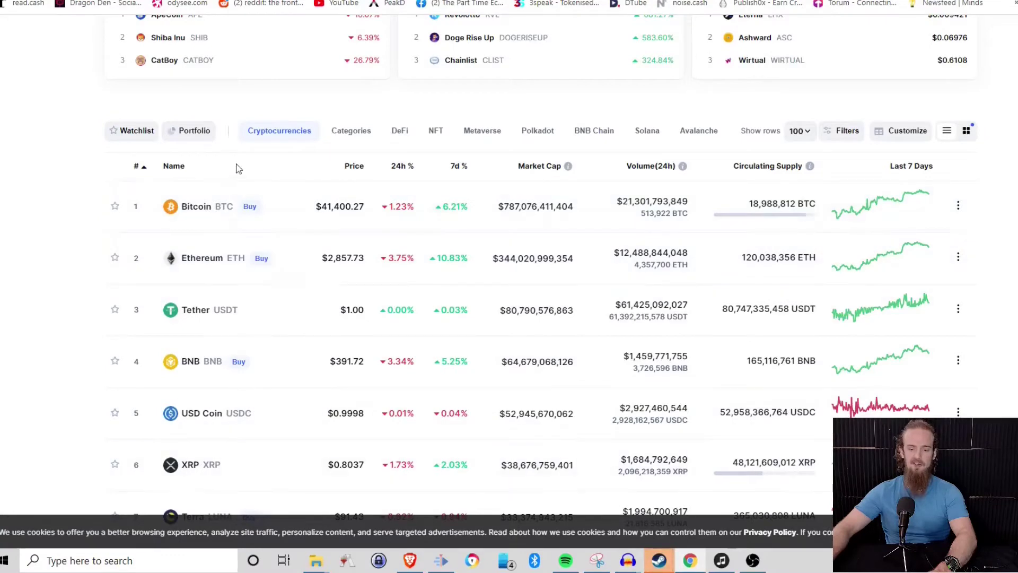
pyautogui.click(206, 212)
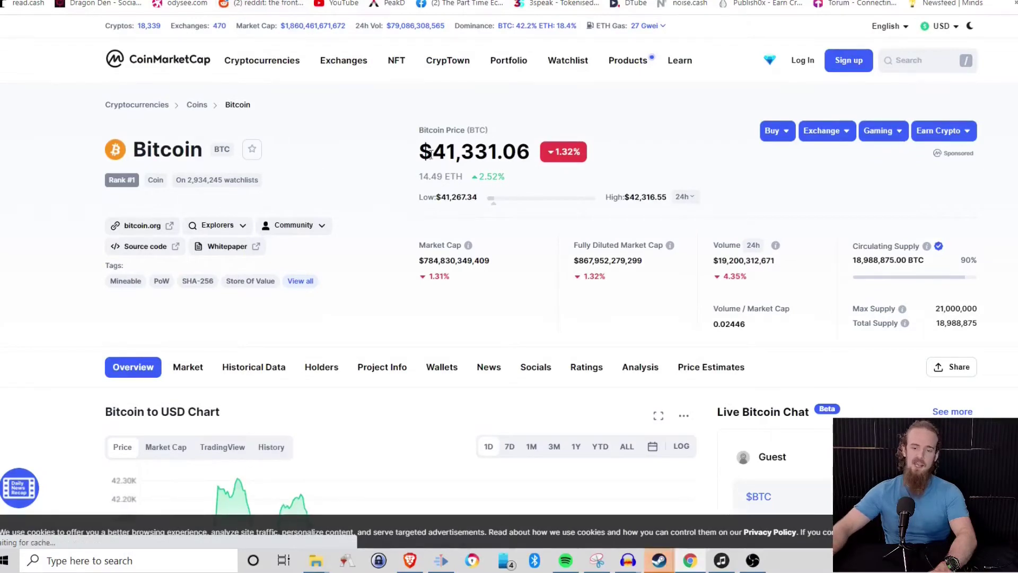
pyautogui.moveTo(416, 152)
pyautogui.mouseDown()
pyautogui.moveTo(419, 129)
pyautogui.moveTo(523, 152)
pyautogui.moveTo(408, 159)
pyautogui.moveTo(422, 155)
pyautogui.mouseUp()
pyautogui.click(538, 152)
# - Inspect the Bitcoin price element and copy its full XPath from DevTools
pyautogui.rightClick(437, 157)
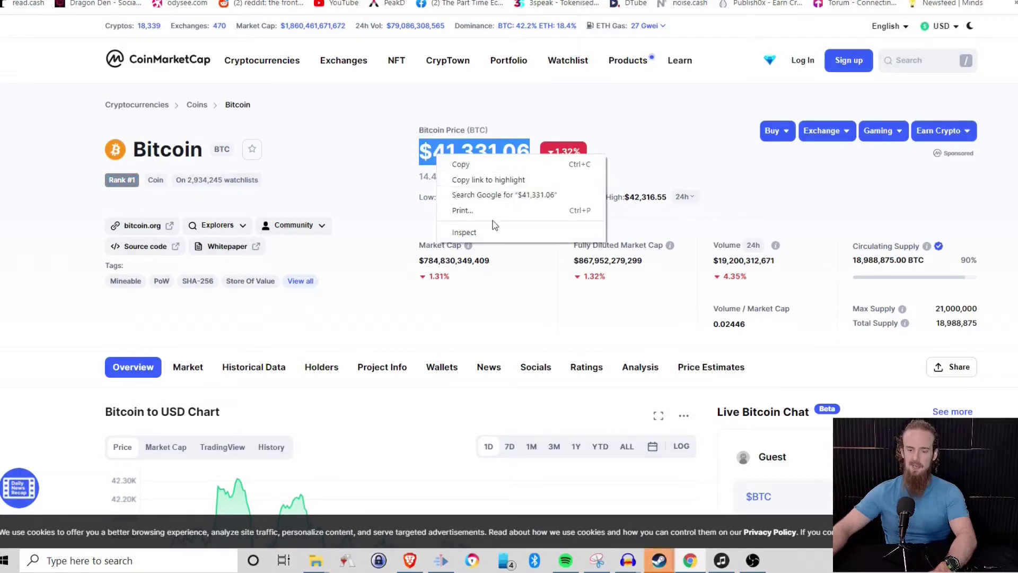
pyautogui.click(501, 237)
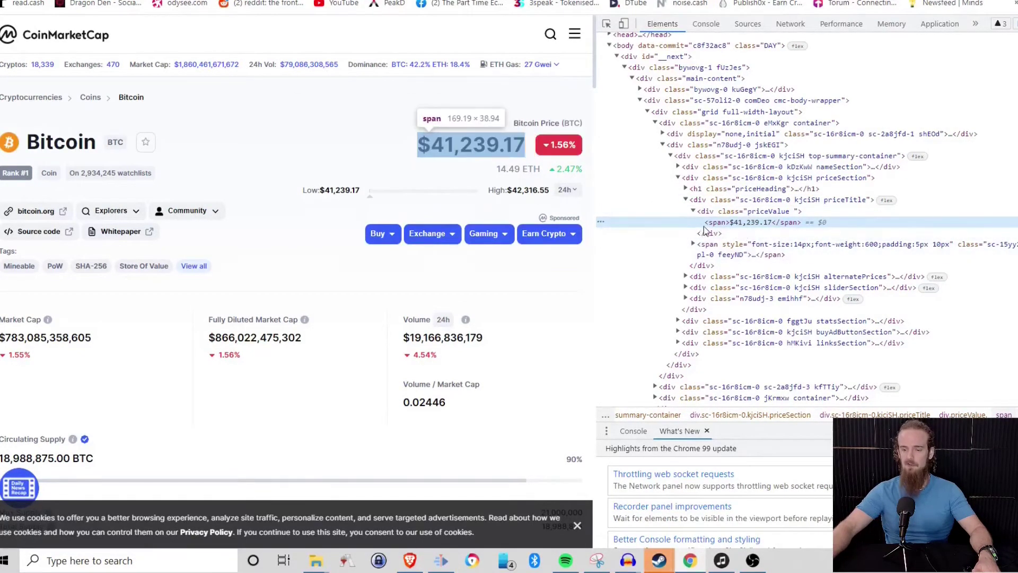
pyautogui.rightClick(743, 222)
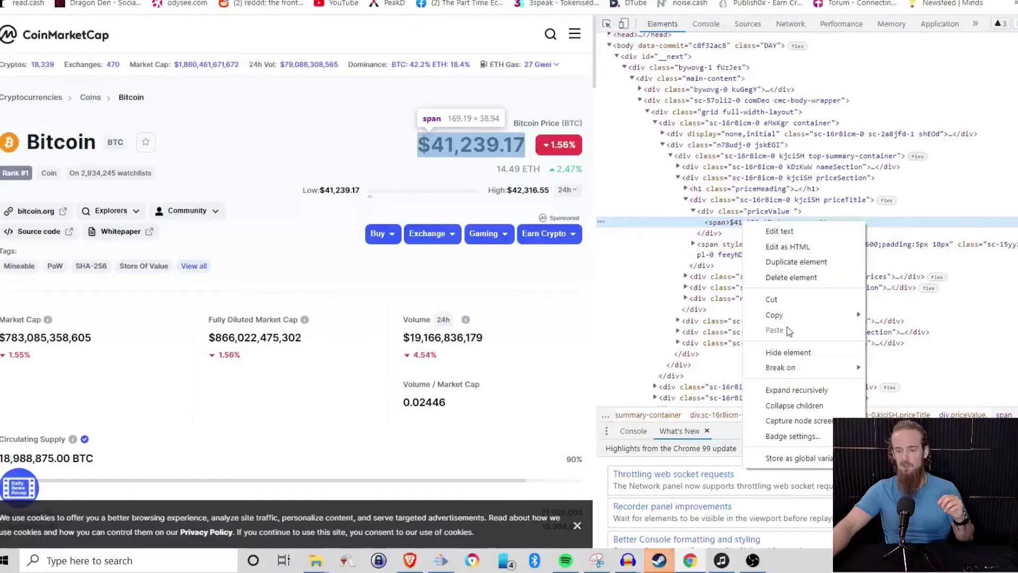
pyautogui.moveTo(787, 318)
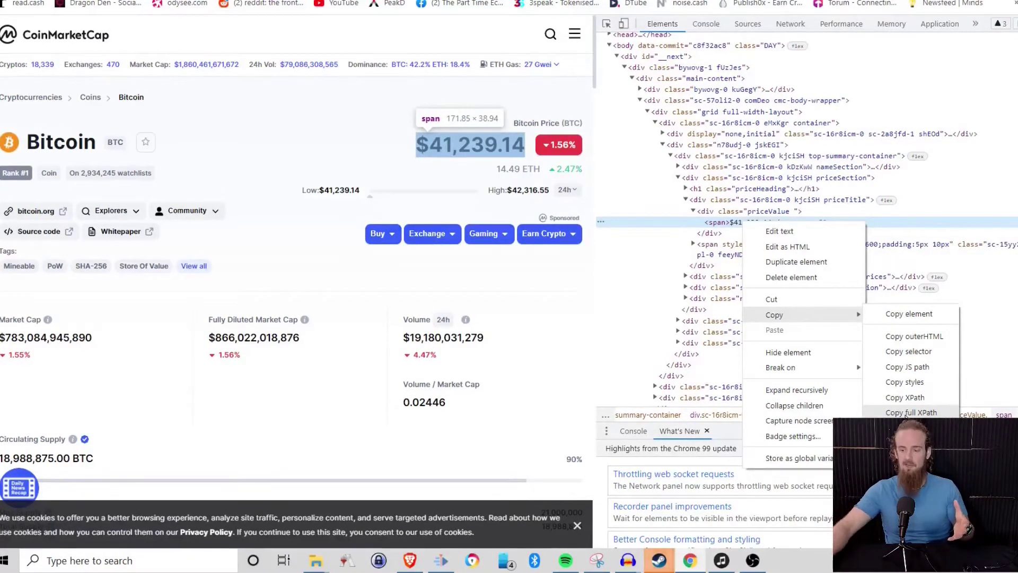
pyautogui.click(906, 413)
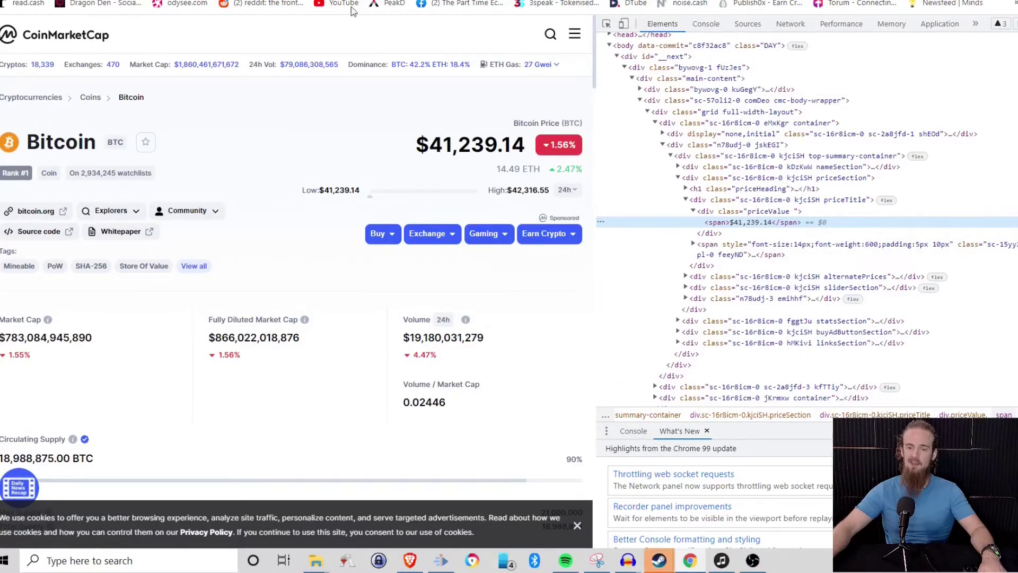
# - Add a 'Pathe' header in J4 and paste the copied price XPath into J5
pyautogui.hotkey('ctrl', 'Tab')
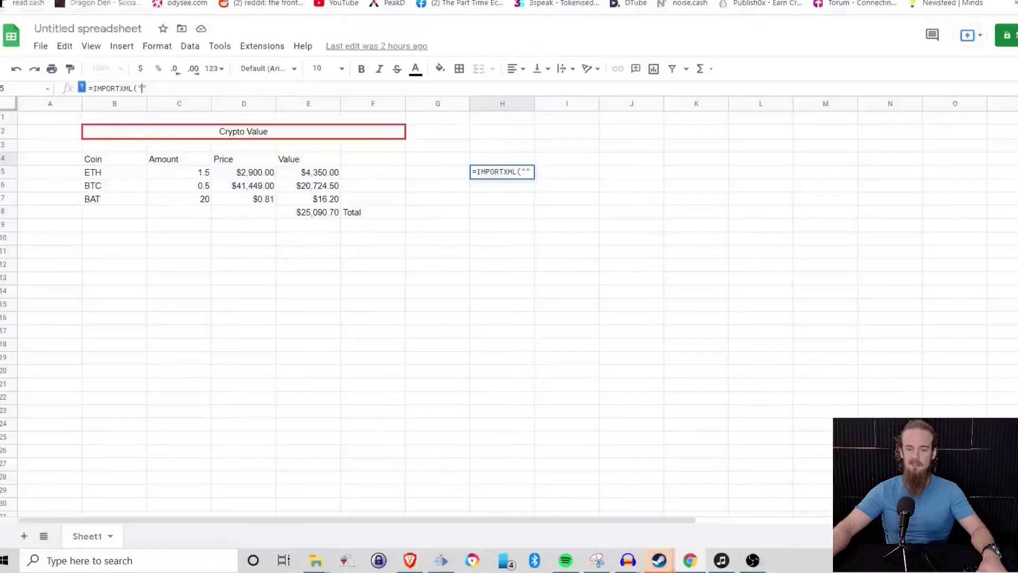
pyautogui.click(587, 162)
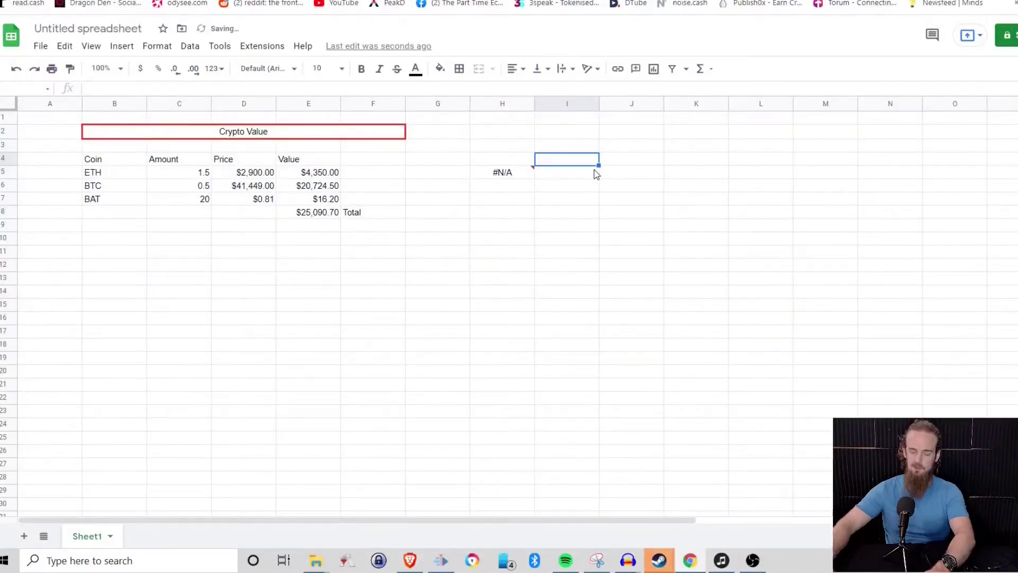
pyautogui.click(645, 160)
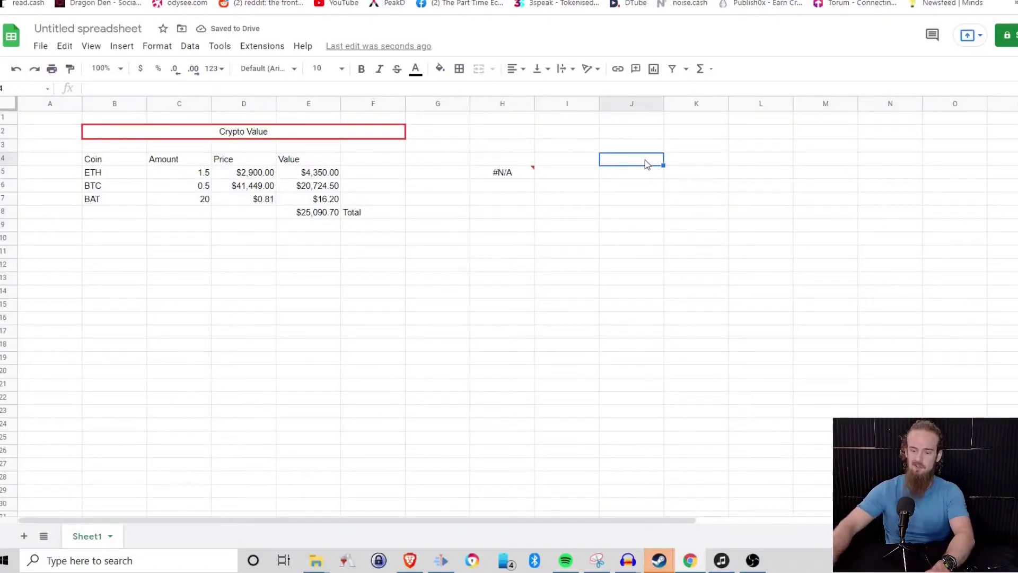
pyautogui.write('Pathe')
pyautogui.press('Return')
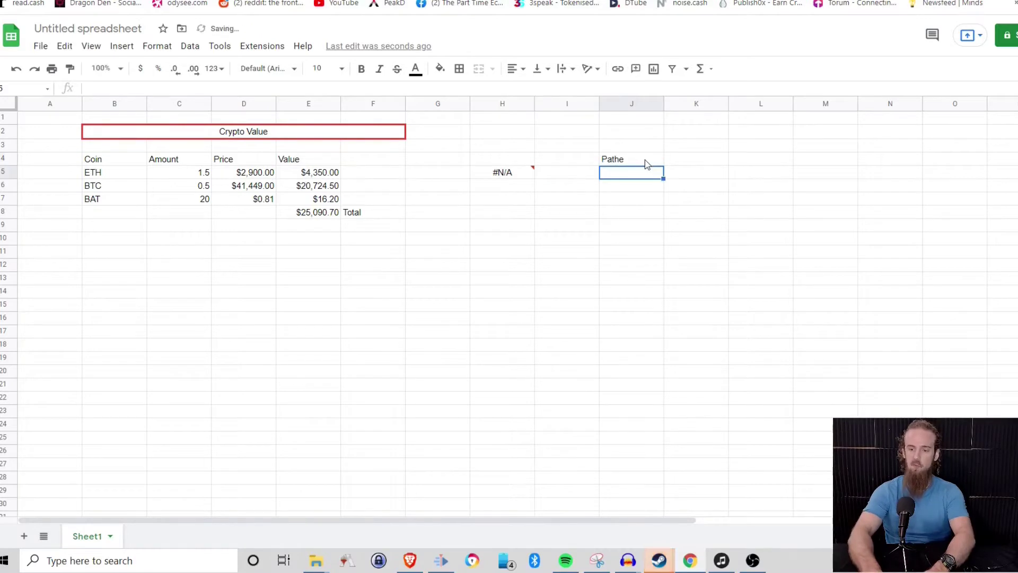
pyautogui.hotkey('ctrl', 'v')
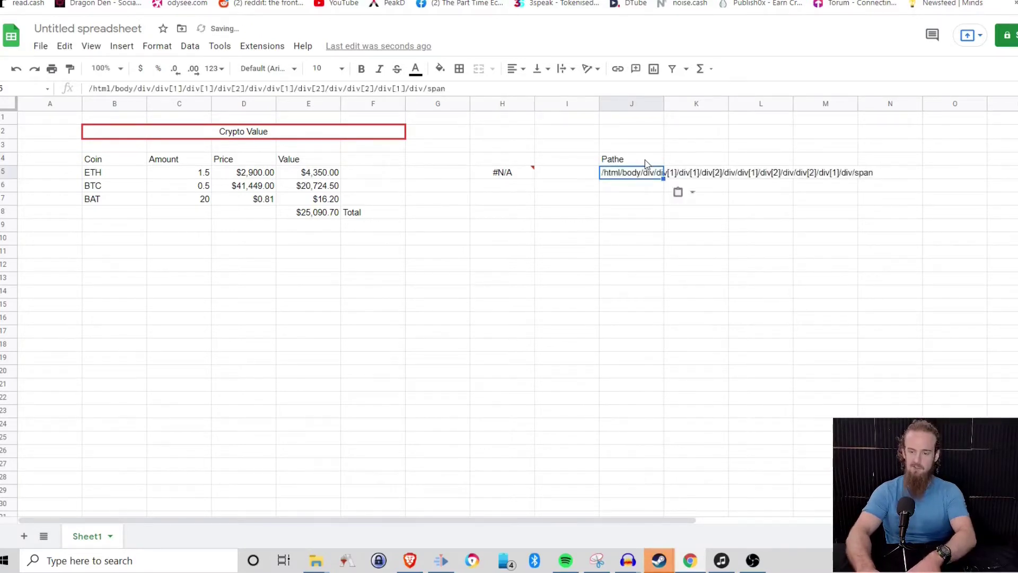
pyautogui.press('Return')
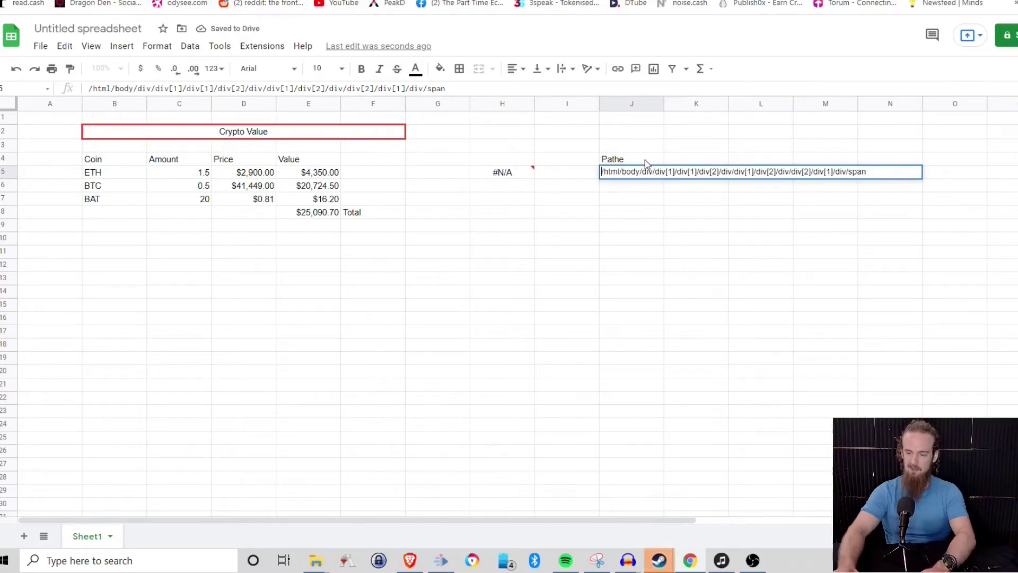
pyautogui.press('Return')
# - Add a 'Webtist' header in I4, then bring up the Bitcoin page's address options
pyautogui.click(549, 160)
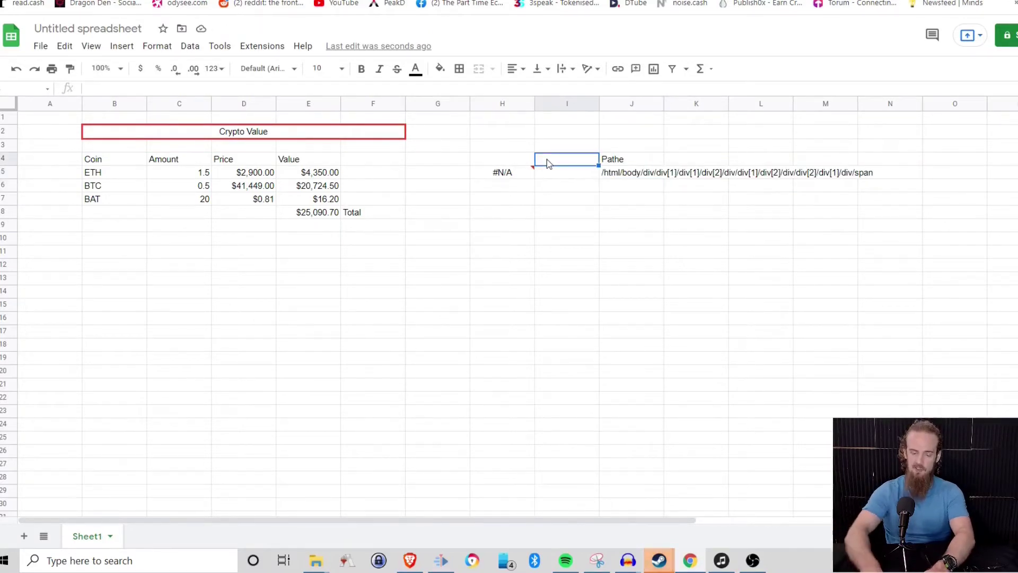
pyautogui.write('Webtist')
pyautogui.press('Return')
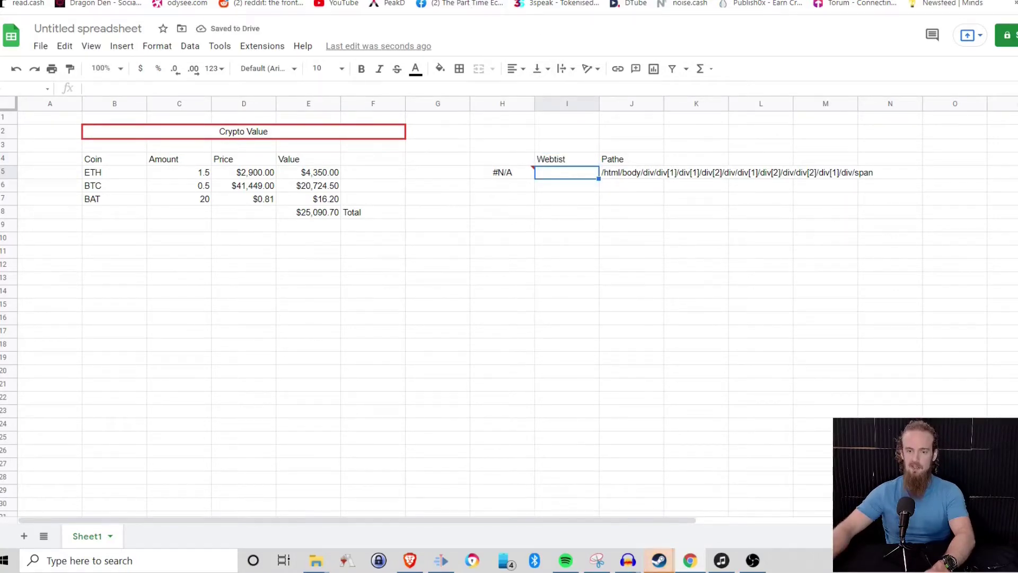
pyautogui.hotkey('ctrl', 'Tab')
pyautogui.rightClick(203, 1)
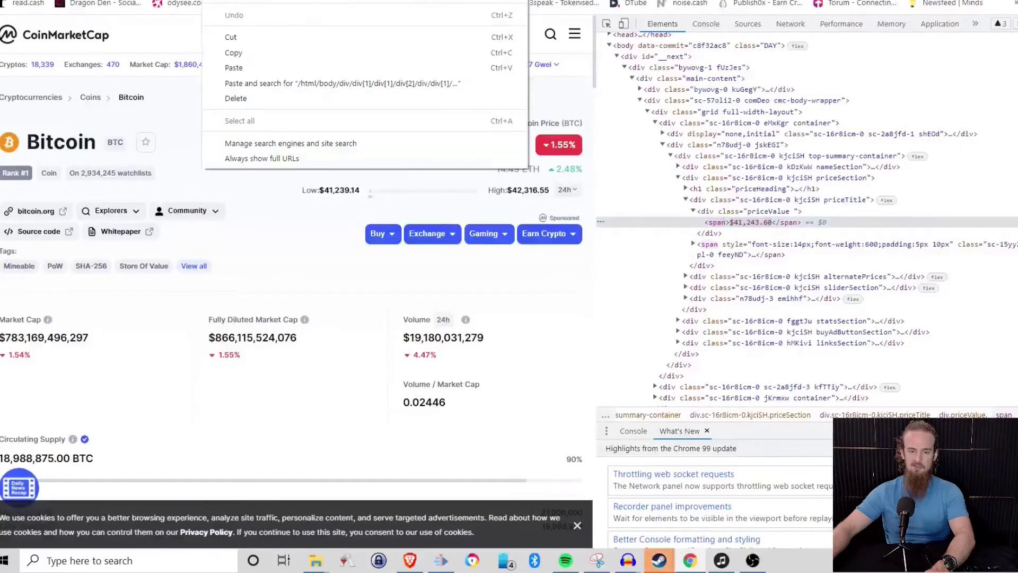
pyautogui.click(285, 54)
pyautogui.hotkey('ctrl', 'shift', 'Tab')
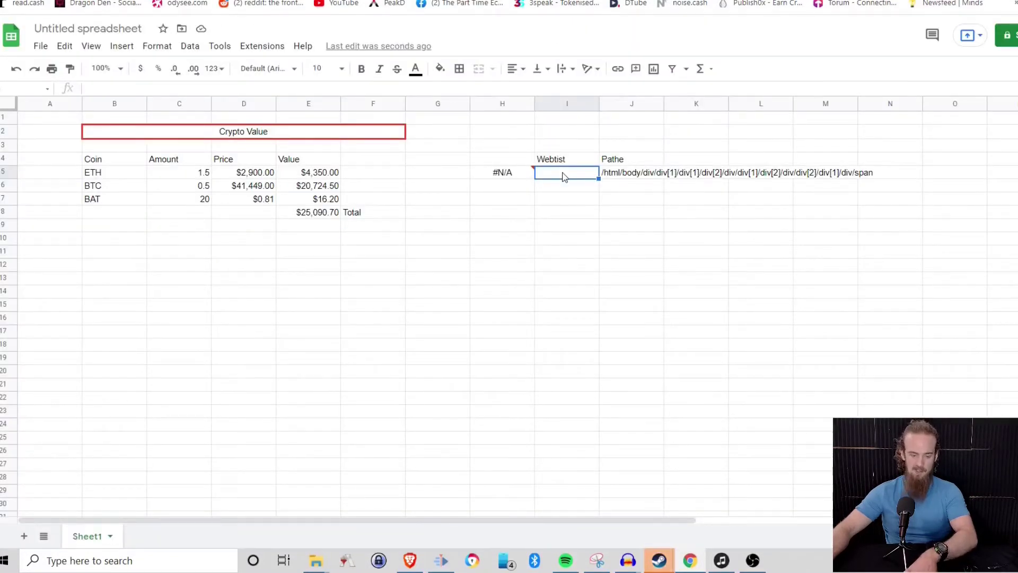
pyautogui.hotkey('ctrl', 'v')
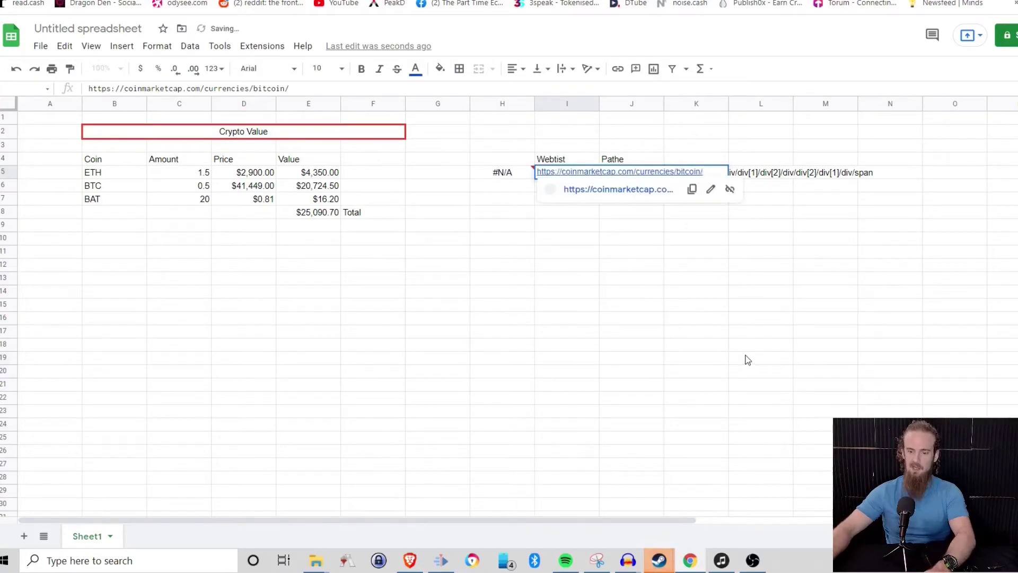
pyautogui.click(746, 359)
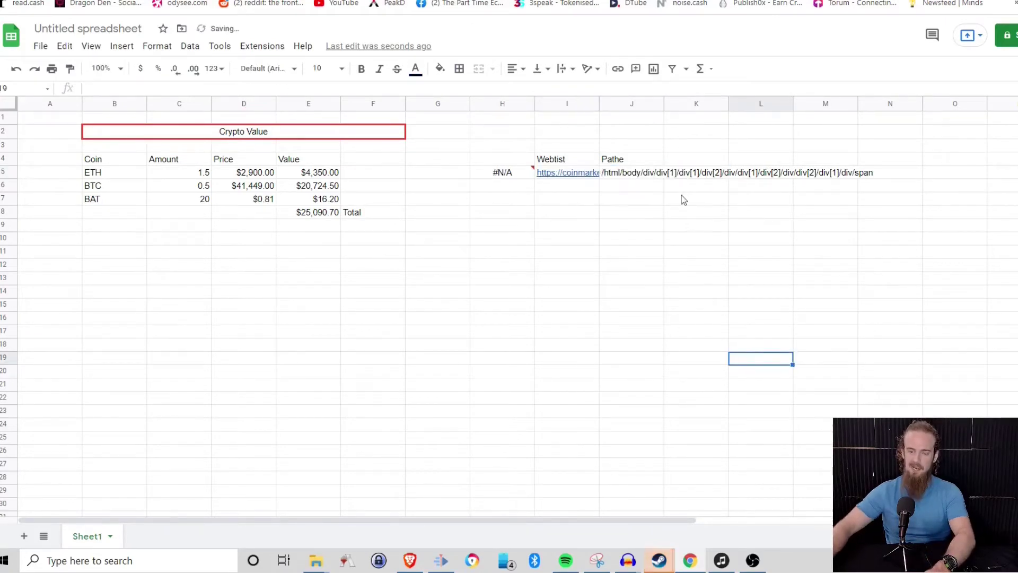
pyautogui.doubleClick(599, 104)
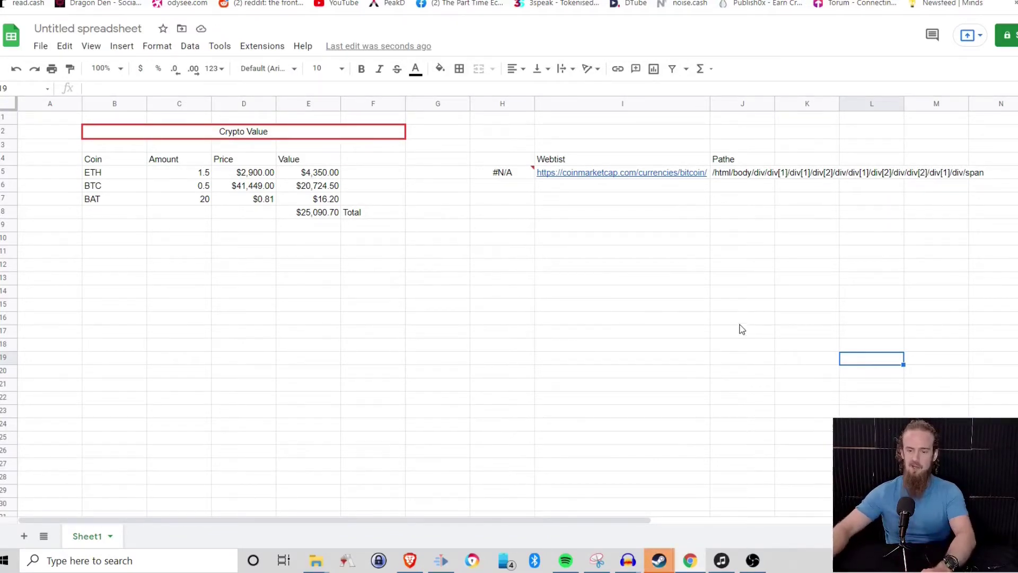
# - Change H5 to =IMPORTXML(I5,J5), pulling the live Bitcoin price of $41,262.39
pyautogui.click(507, 178)
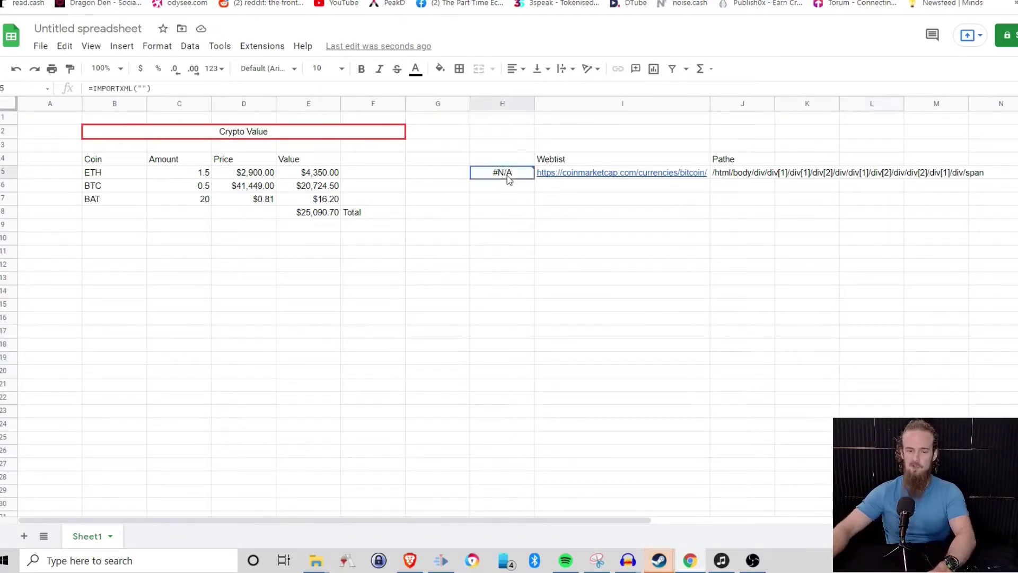
pyautogui.click(143, 88)
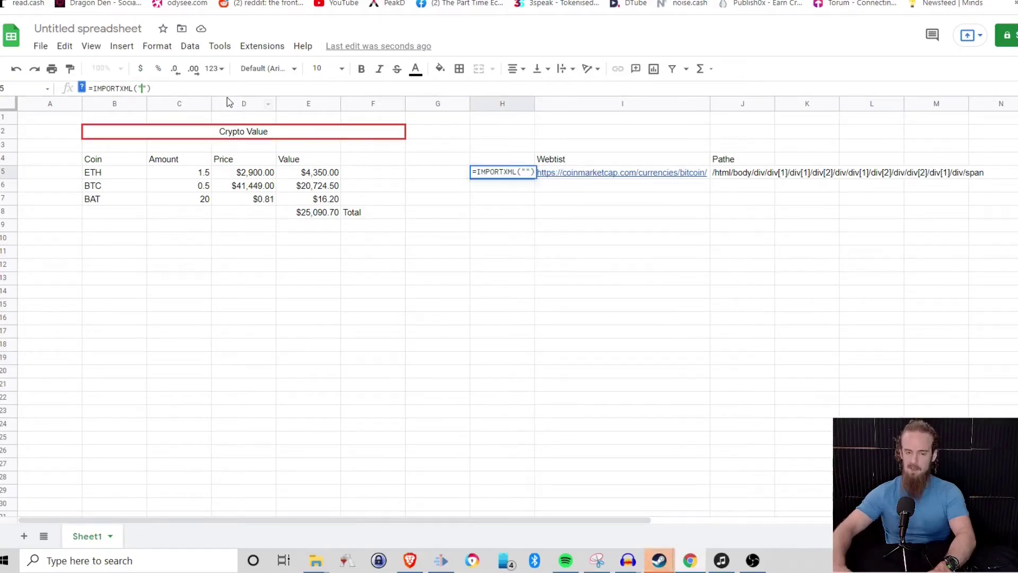
pyautogui.press('BackSpace')
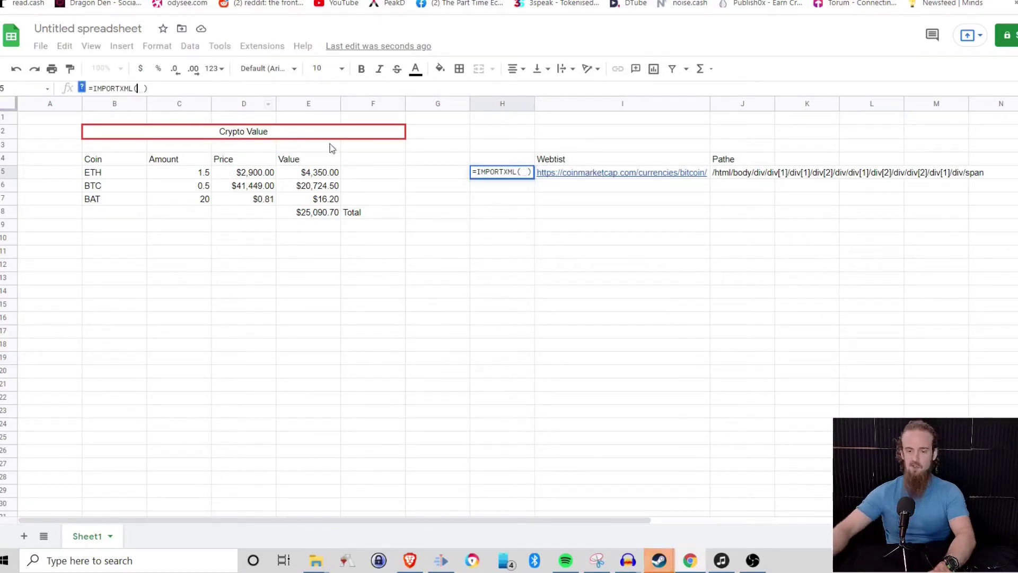
pyautogui.click(615, 180)
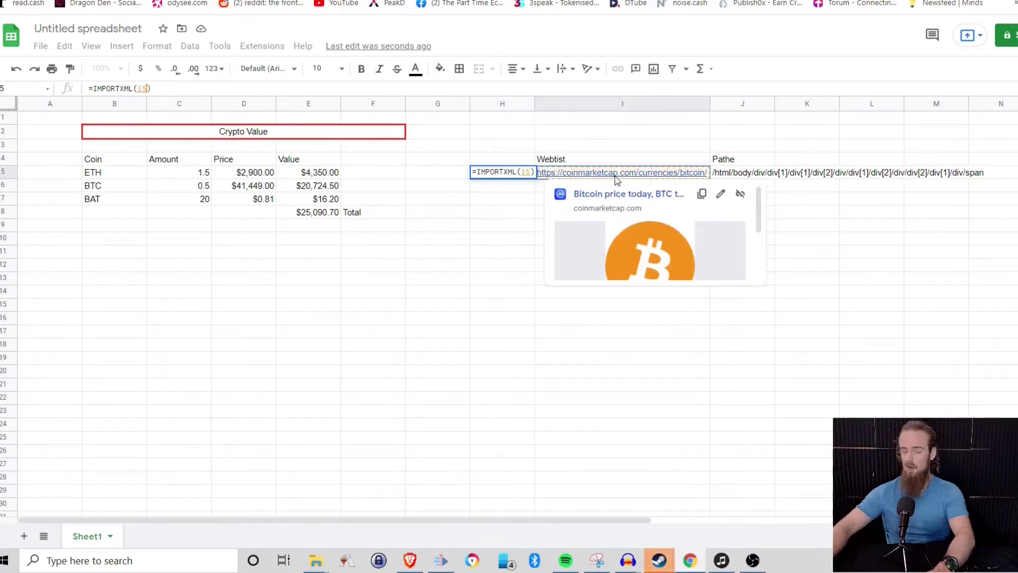
pyautogui.write(',')
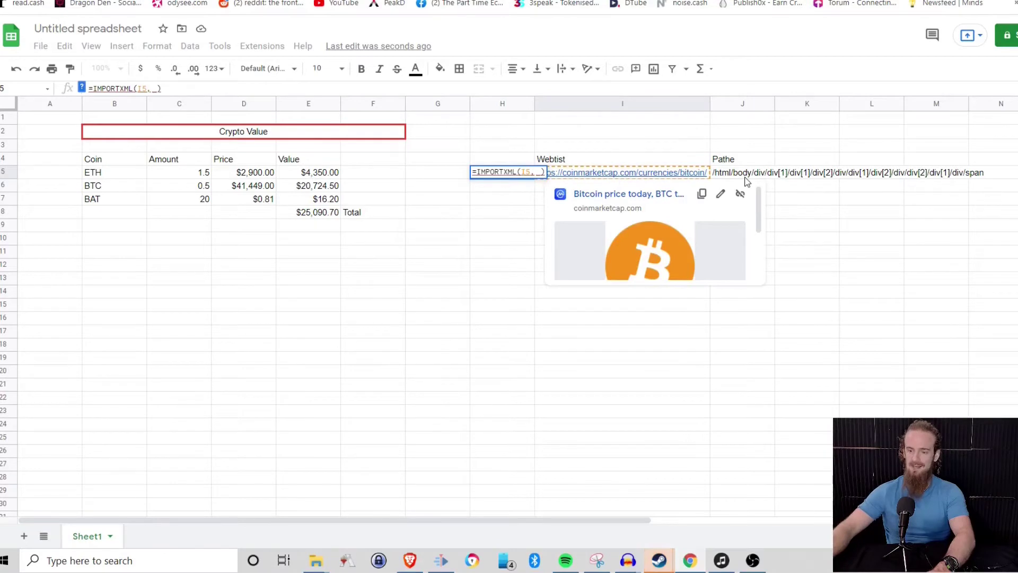
pyautogui.click(744, 177)
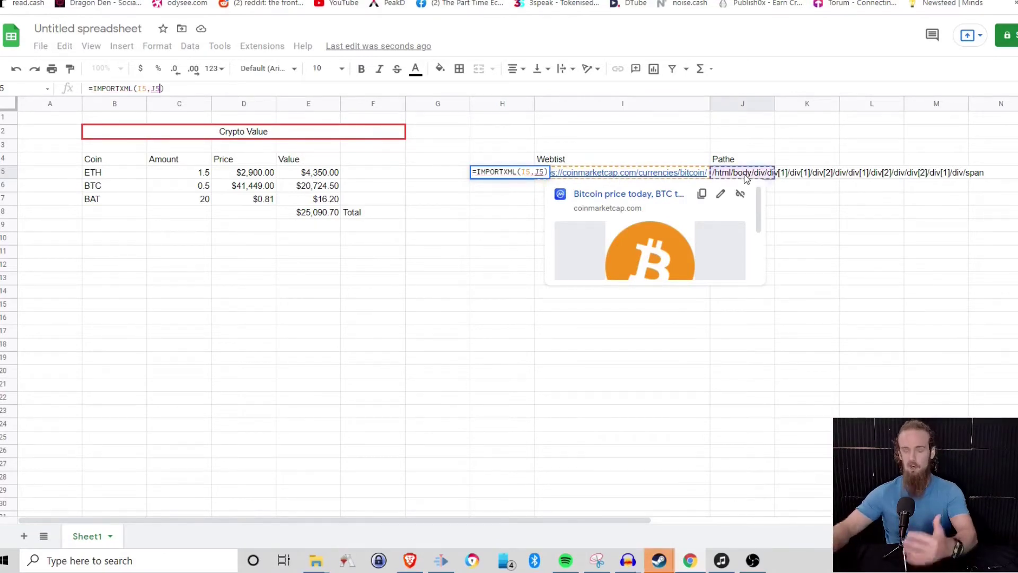
pyautogui.press('Return')
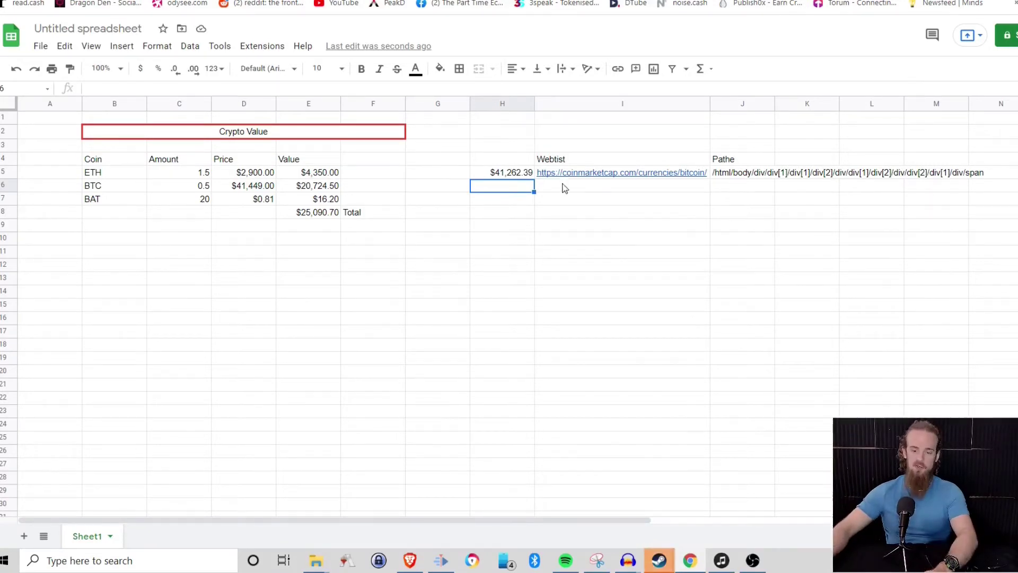
pyautogui.click(518, 176)
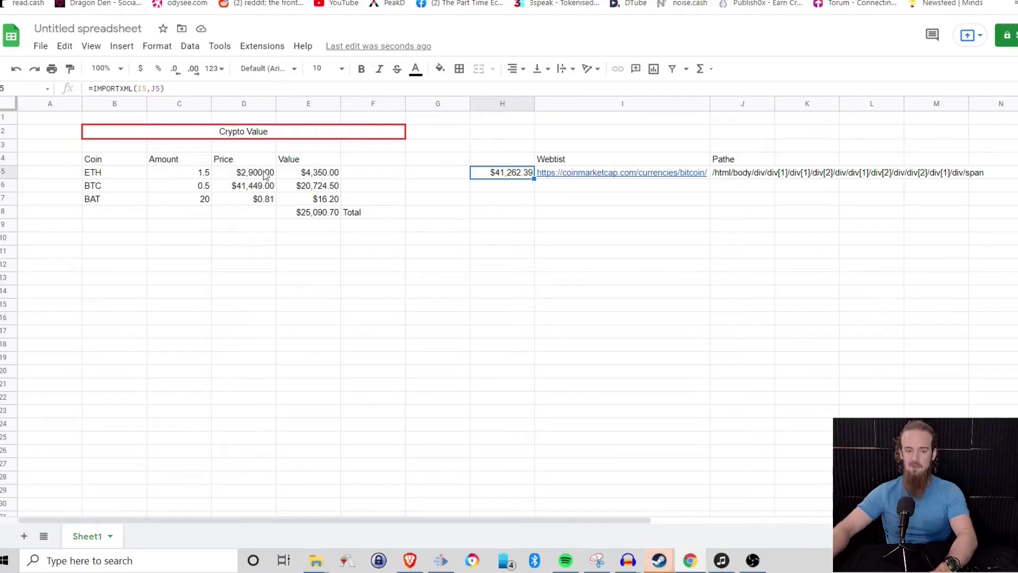
pyautogui.click(254, 178)
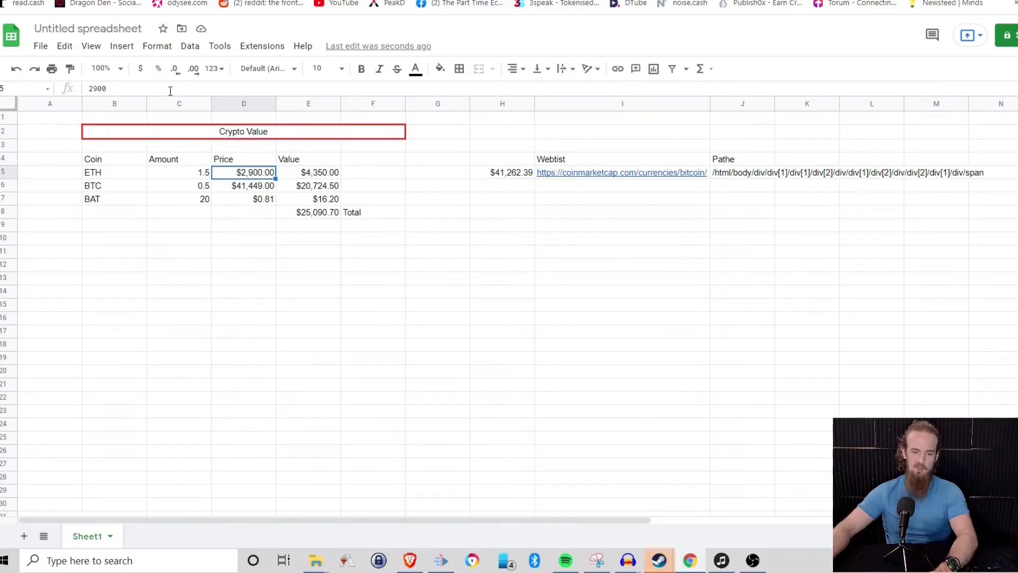
# - Replace D5's 2900 value with the start of an =importxml( formula
pyautogui.moveTo(170, 91); pyautogui.dragTo(59, 92)
pyautogui.write('=')
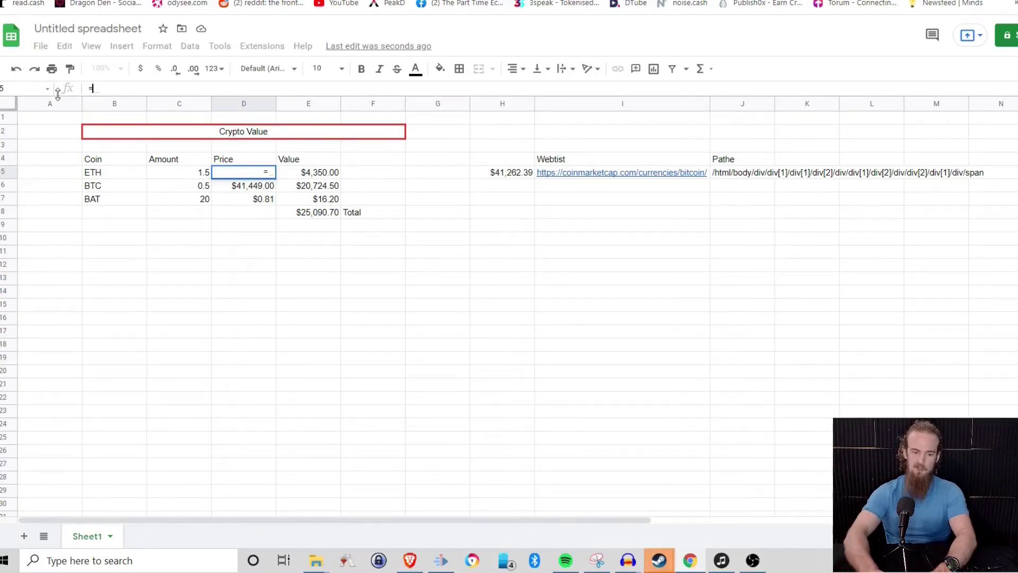
pyautogui.write('impor')
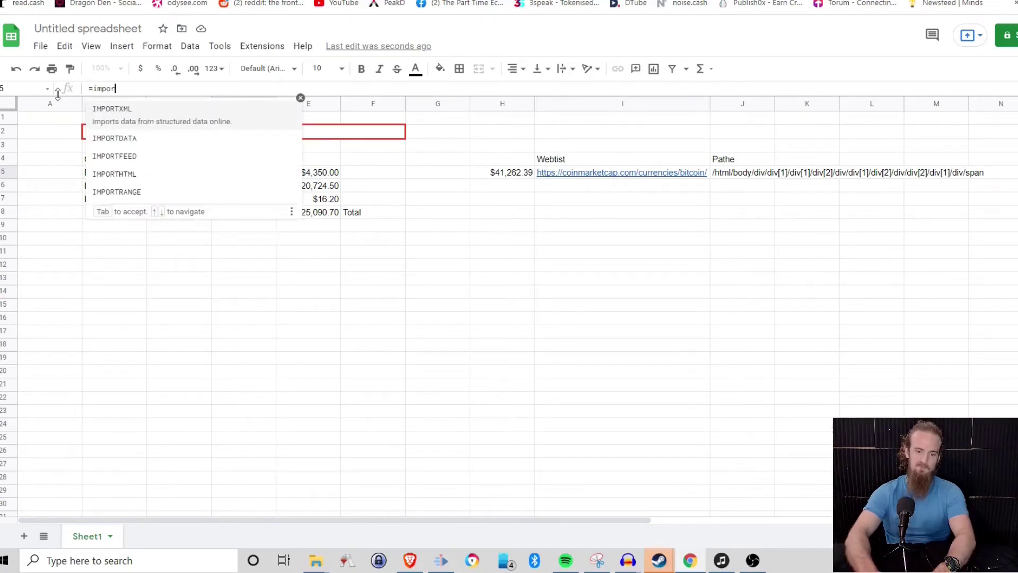
pyautogui.write('txml')
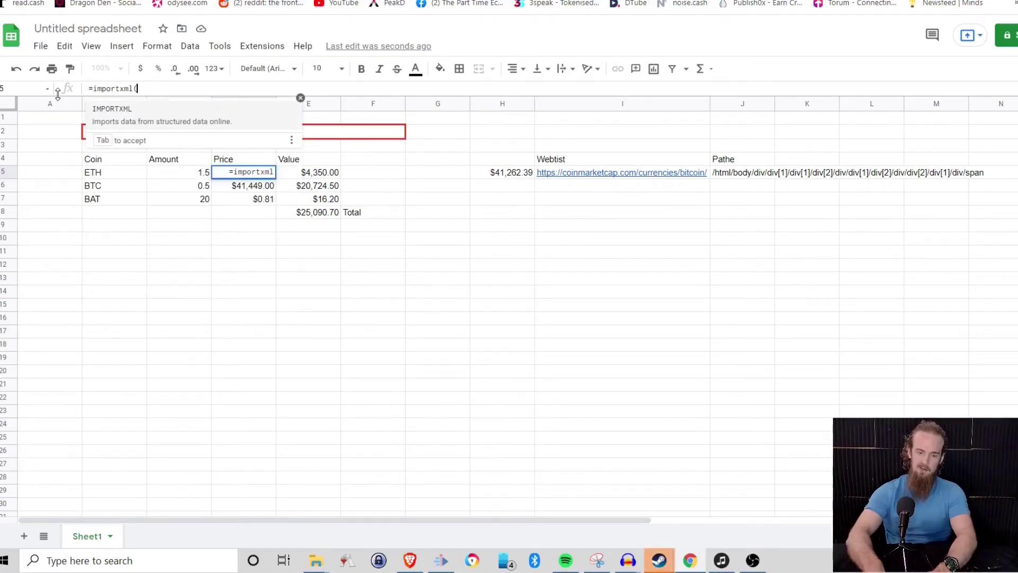
pyautogui.write('(')
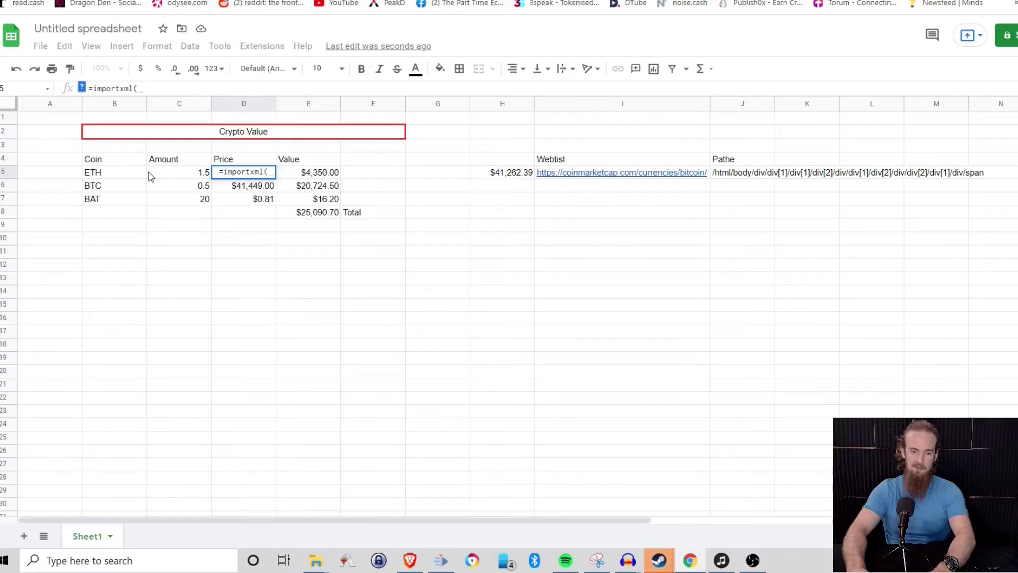
pyautogui.write('""')
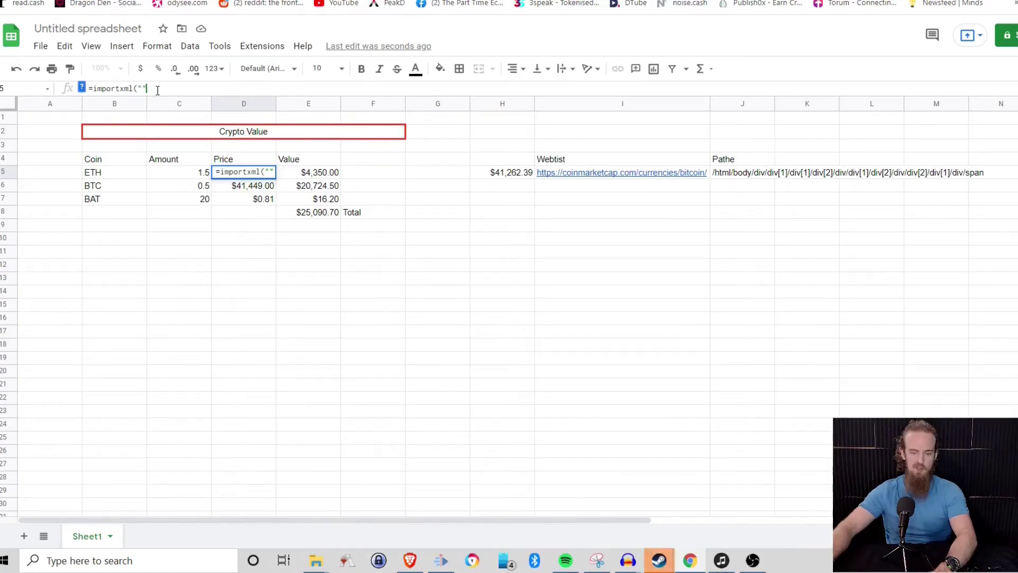
pyautogui.press('BackSpace')
pyautogui.press('BackSpace')
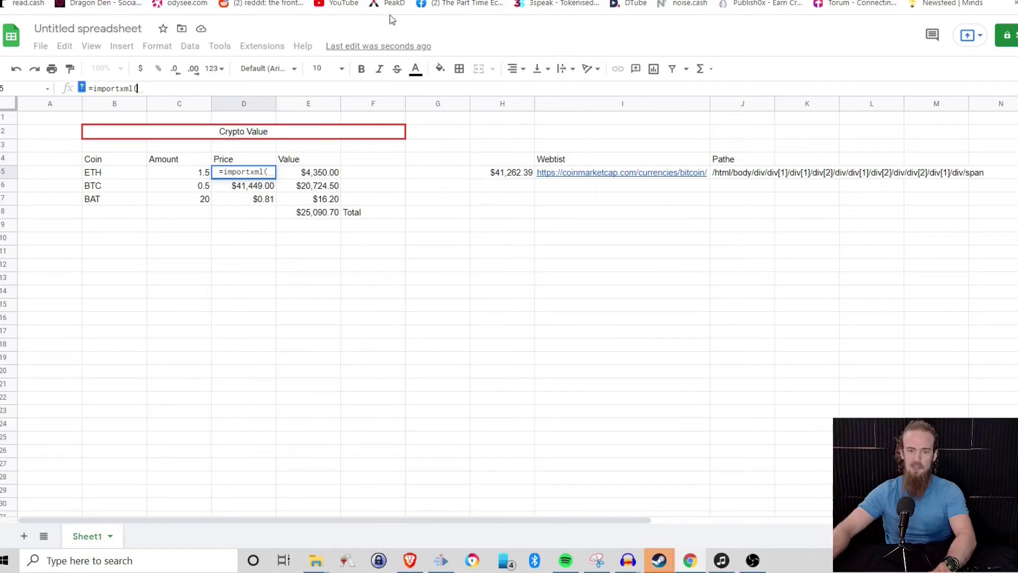
pyautogui.hotkey('ctrl', 'Tab')
# - Open Ethereum from CoinMarketCap's coin list and copy its page URL
pyautogui.click(64, 41)
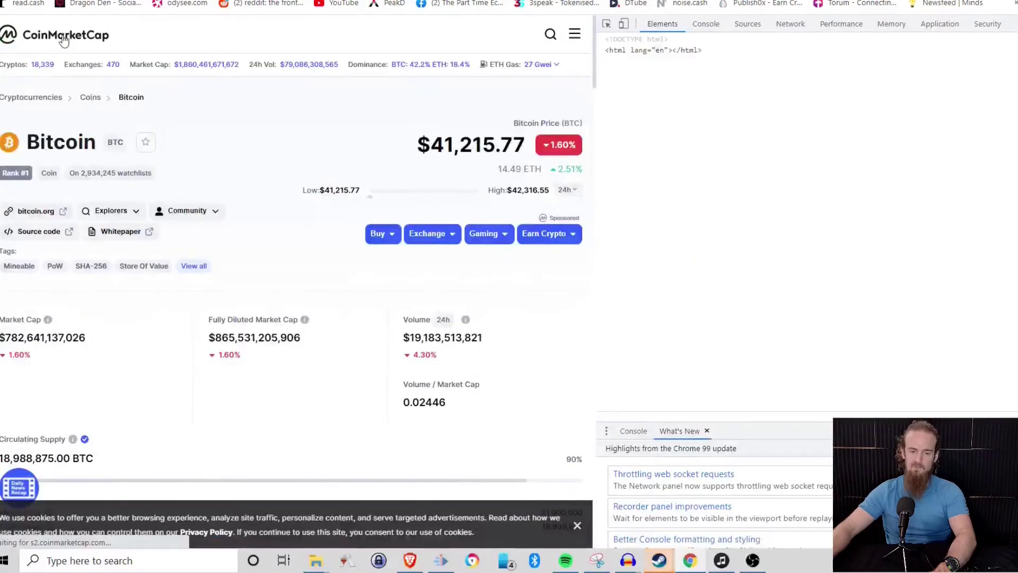
pyautogui.scroll(-4, 83, 316)
pyautogui.scroll(-1, 83, 316)
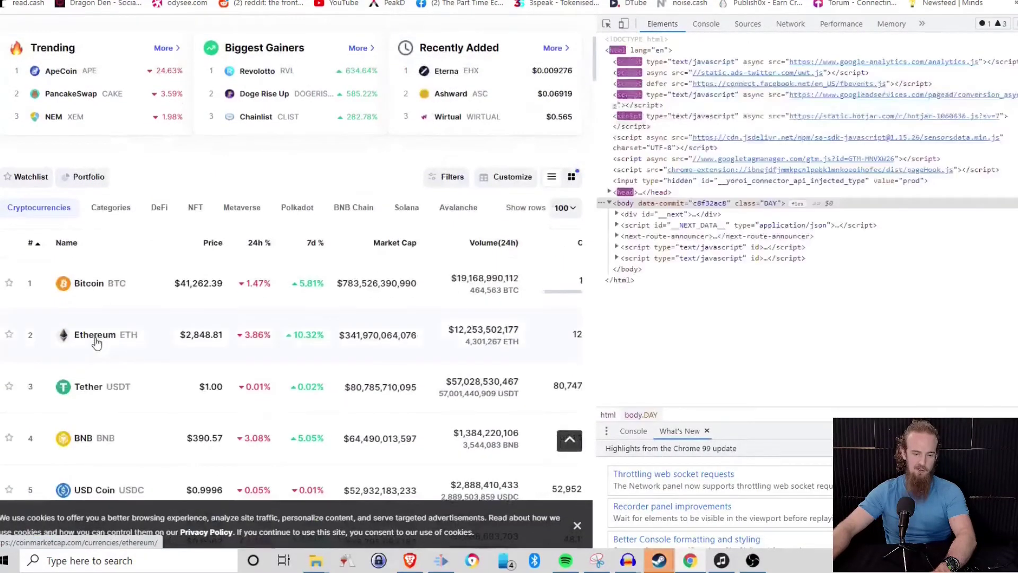
pyautogui.click(96, 340)
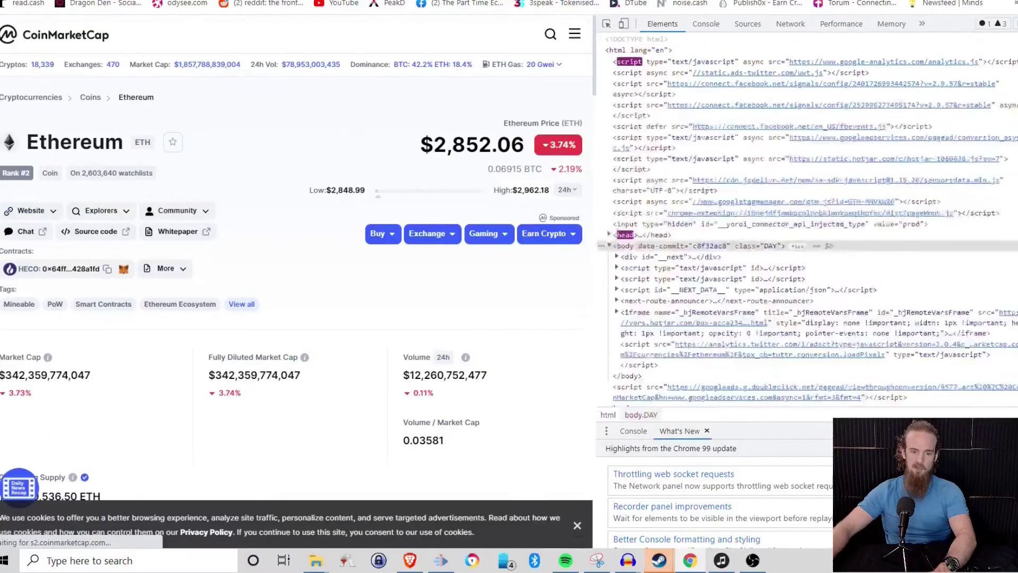
pyautogui.rightClick(169, 1)
pyautogui.click(210, 57)
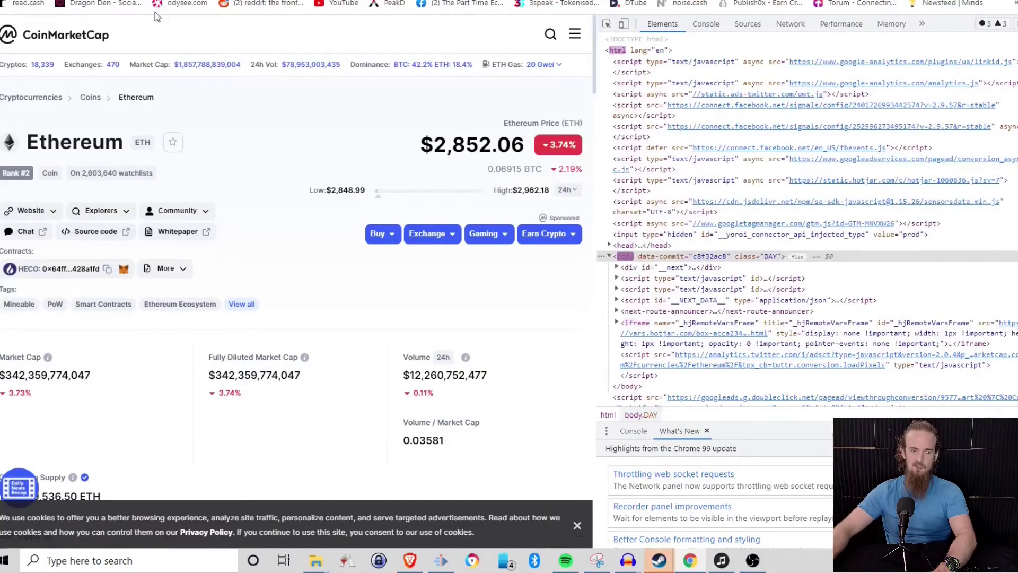
pyautogui.hotkey('ctrl', 'Tab')
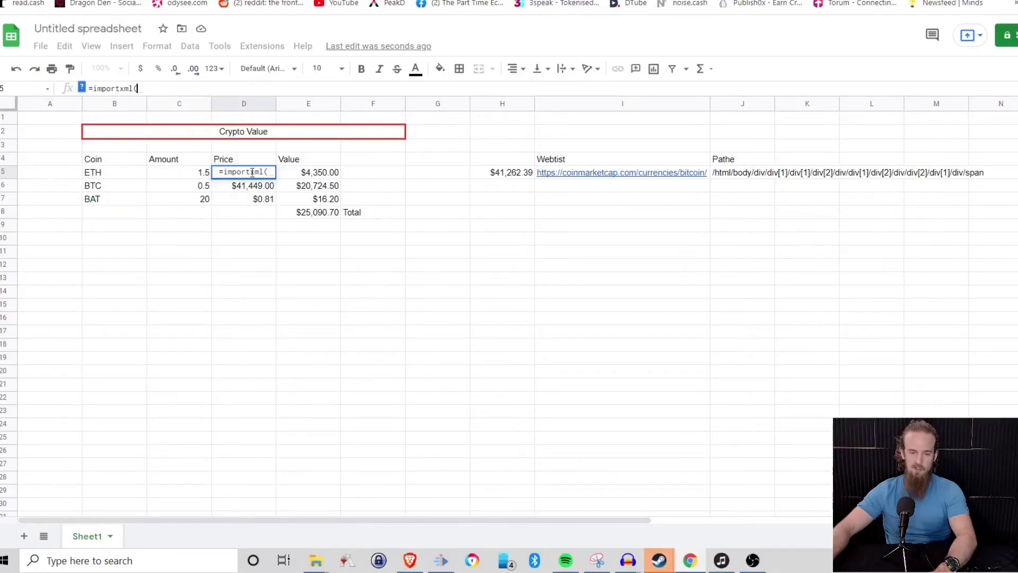
# - Paste the Ethereum page URL into D5's formula, followed by a comma
pyautogui.click(150, 90)
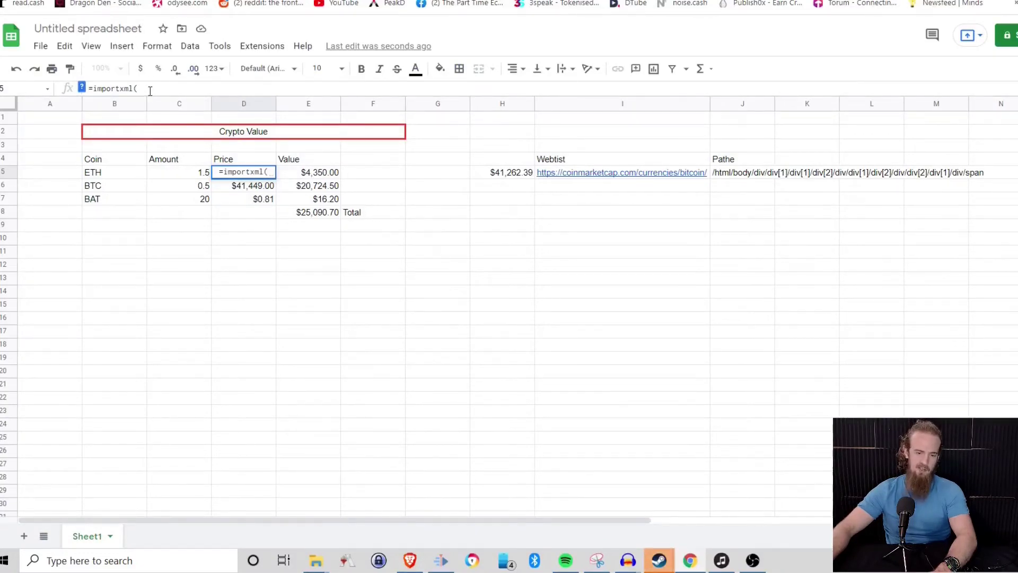
pyautogui.write('https://coinmarketcap.com/currencies/ethereum/')
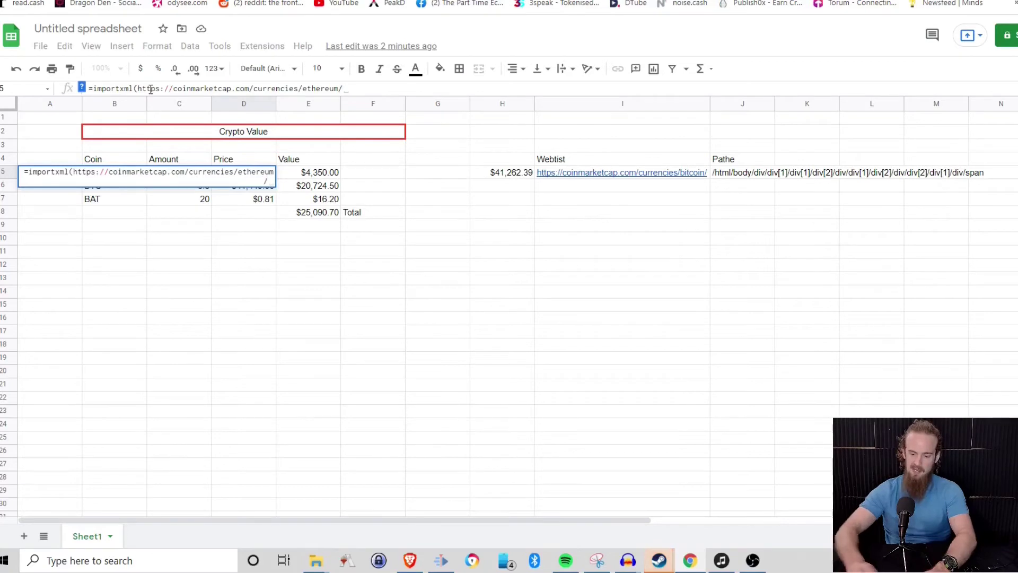
pyautogui.write(',')
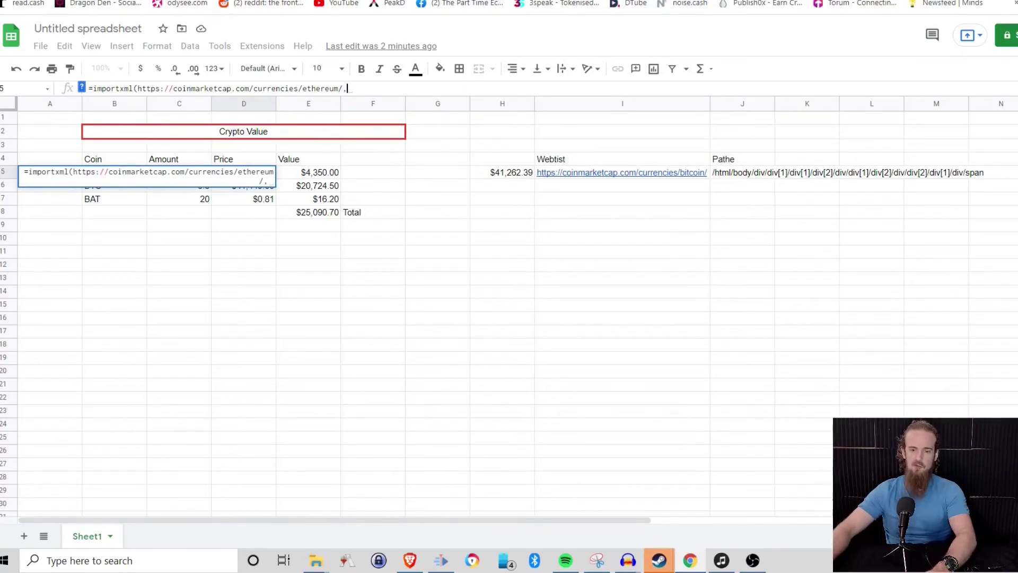
pyautogui.hotkey('ctrl', 'Tab')
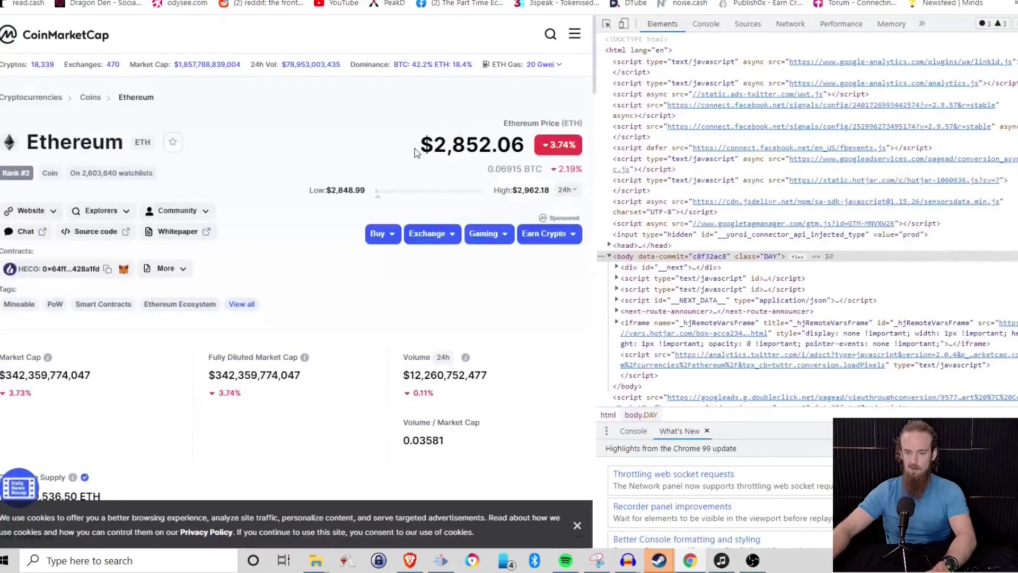
# - Select the $2,843.89 Ethereum price, inspect it, and copy its span's XPath
pyautogui.moveTo(420, 149); pyautogui.dragTo(525, 148)
pyautogui.rightClick(505, 144)
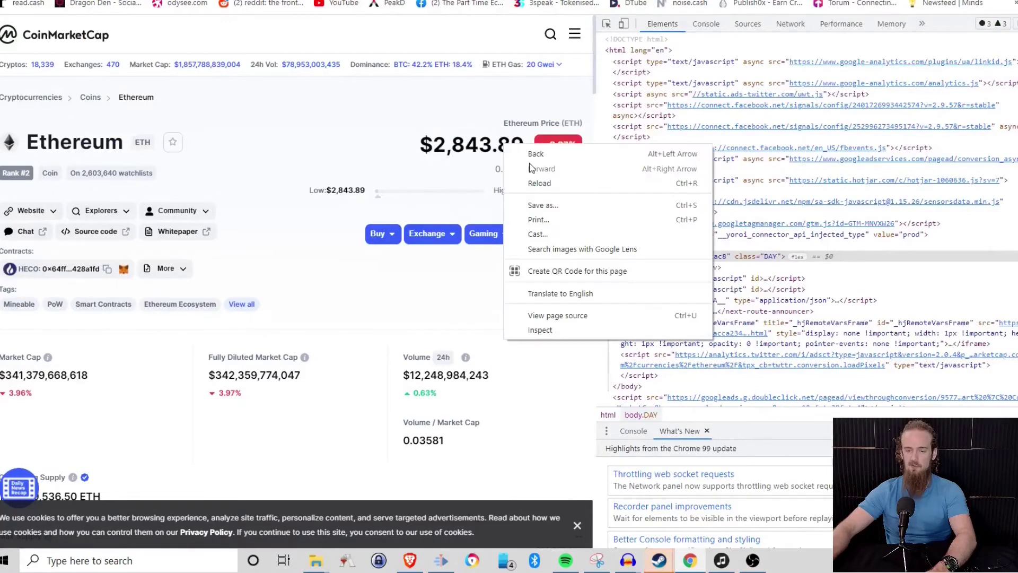
pyautogui.click(442, 148)
pyautogui.moveTo(420, 146); pyautogui.dragTo(526, 153)
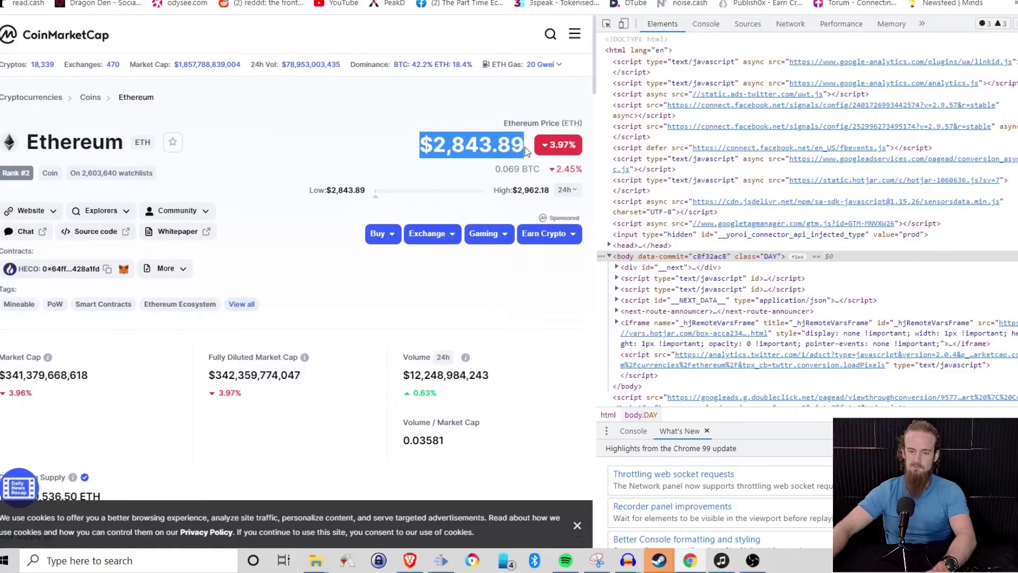
pyautogui.rightClick(508, 150)
pyautogui.click(538, 229)
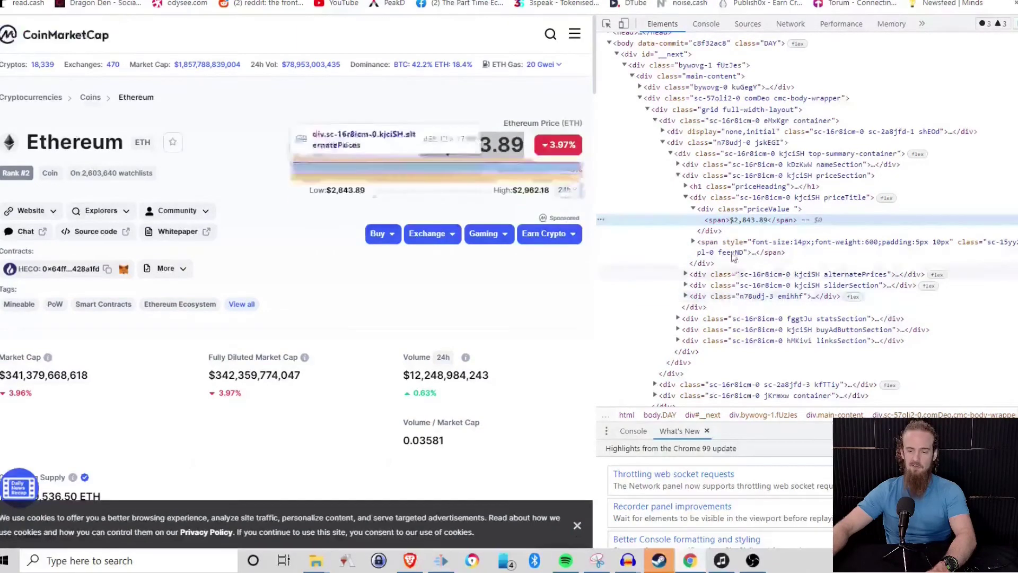
pyautogui.rightClick(729, 226)
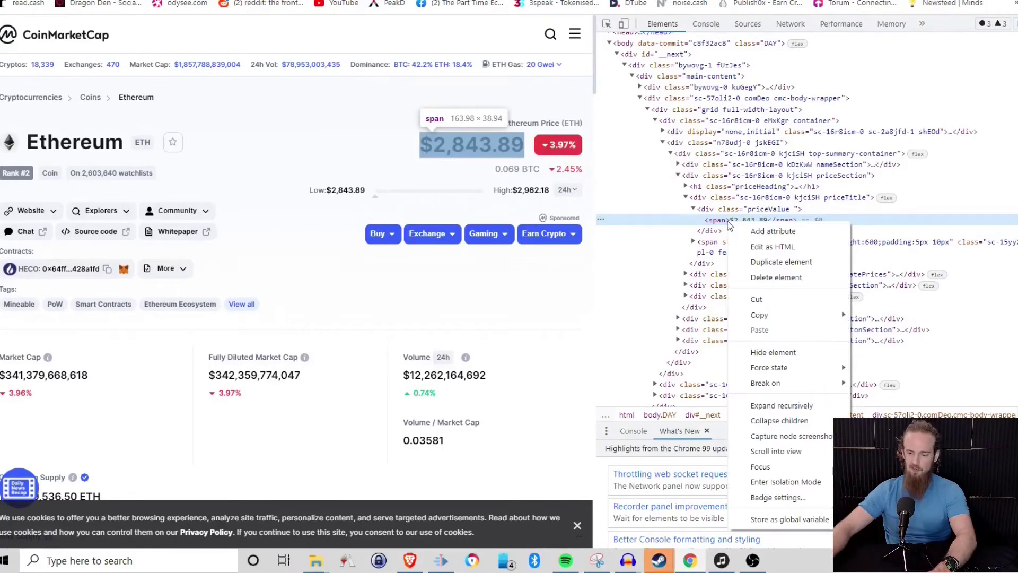
pyautogui.moveTo(769, 316)
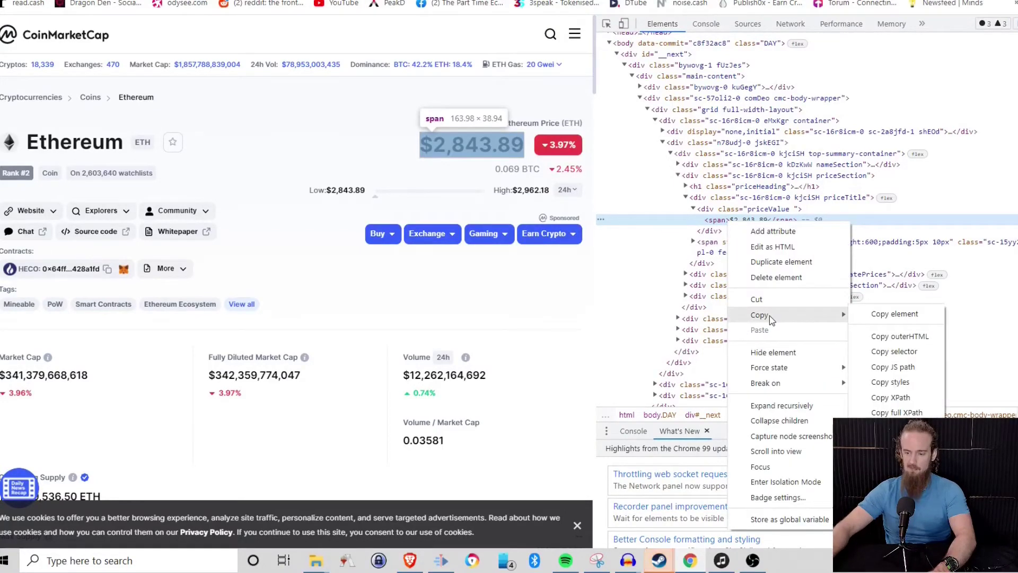
pyautogui.click(883, 398)
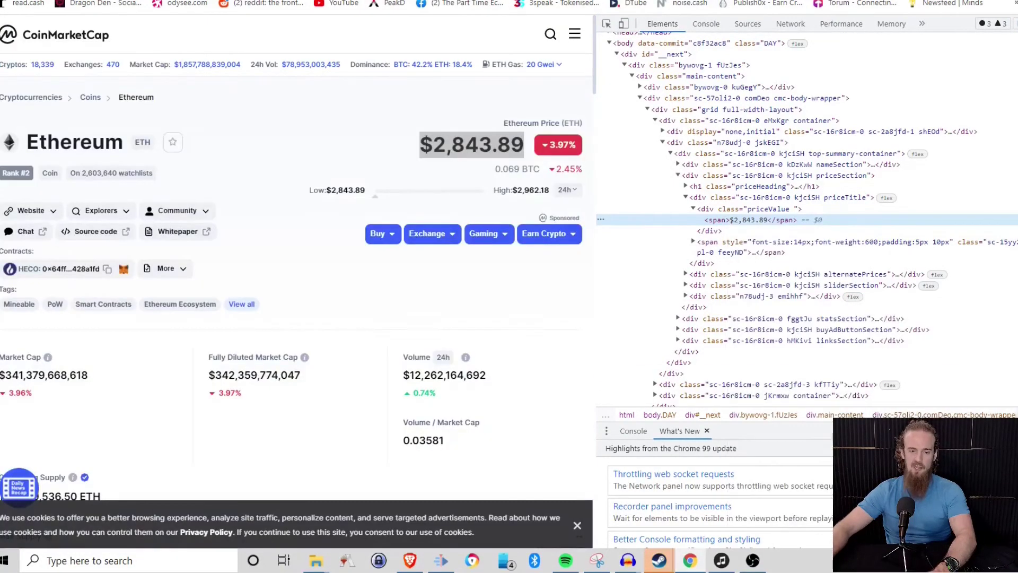
pyautogui.click(37, 10)
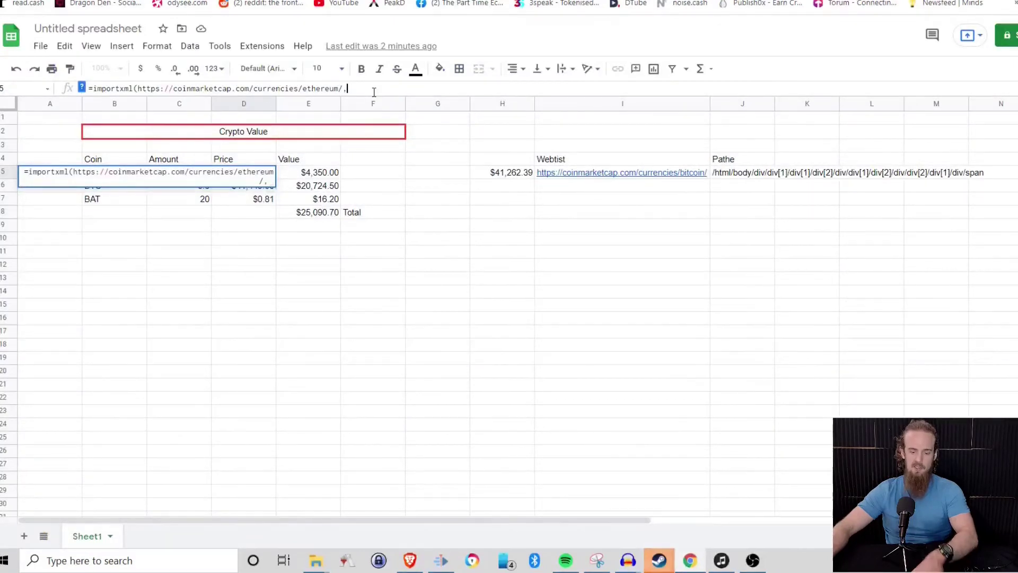
# - Finish D5's IMPORTXML formula with the pasted price XPath and commit it, which shows an error
pyautogui.hotkey('ctrl', 'v')
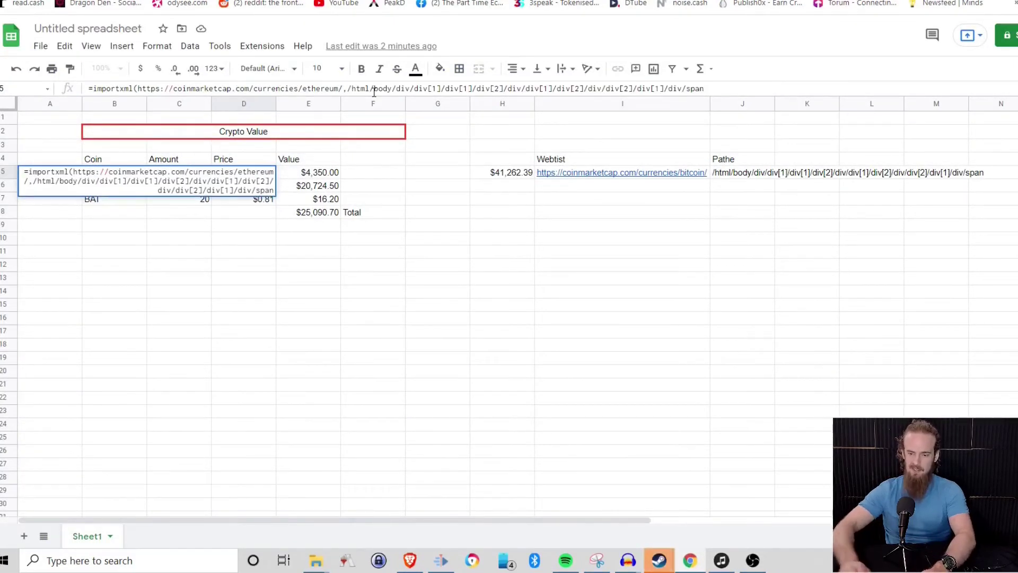
pyautogui.write(')')
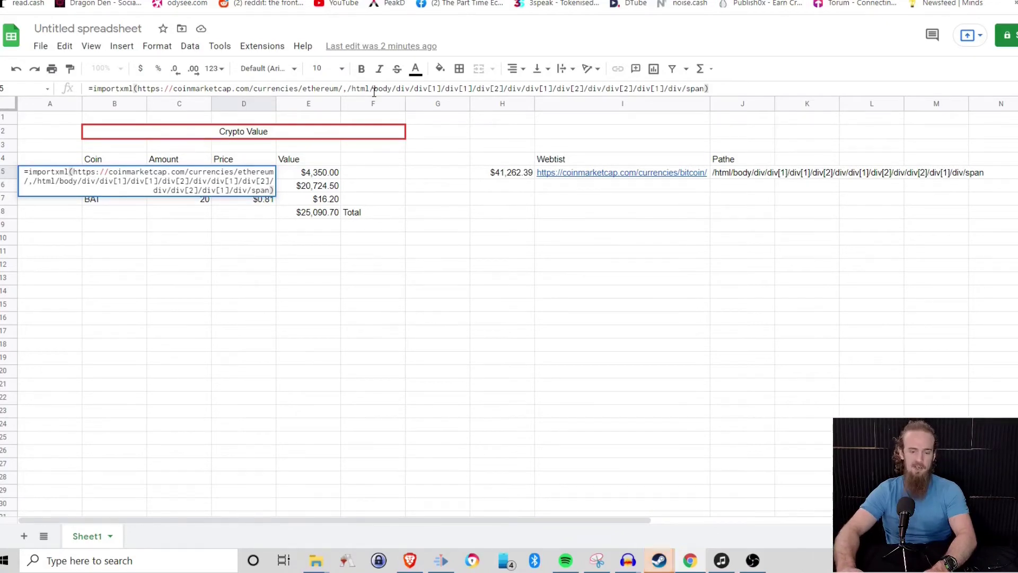
pyautogui.press('Return')
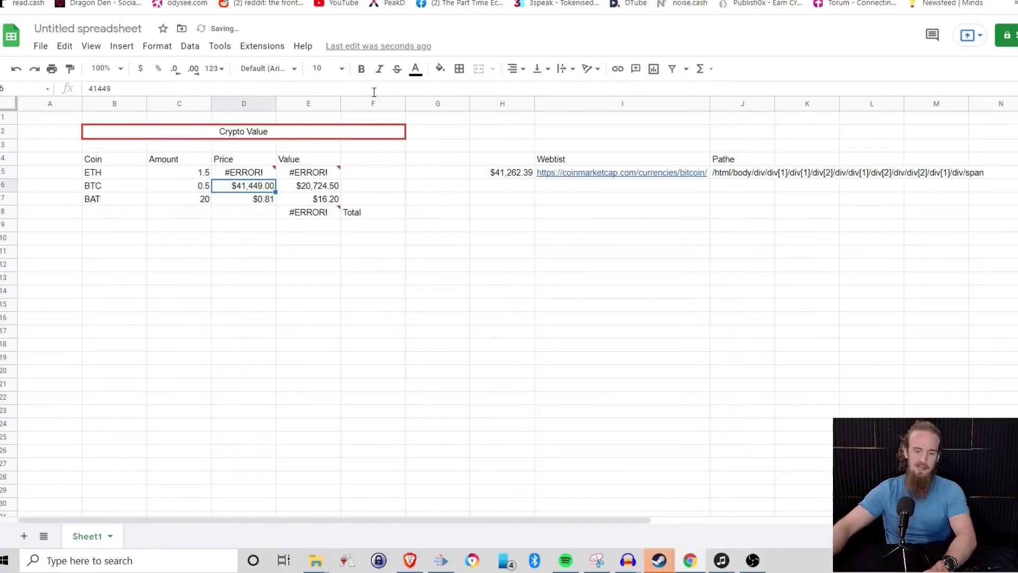
pyautogui.click(241, 175)
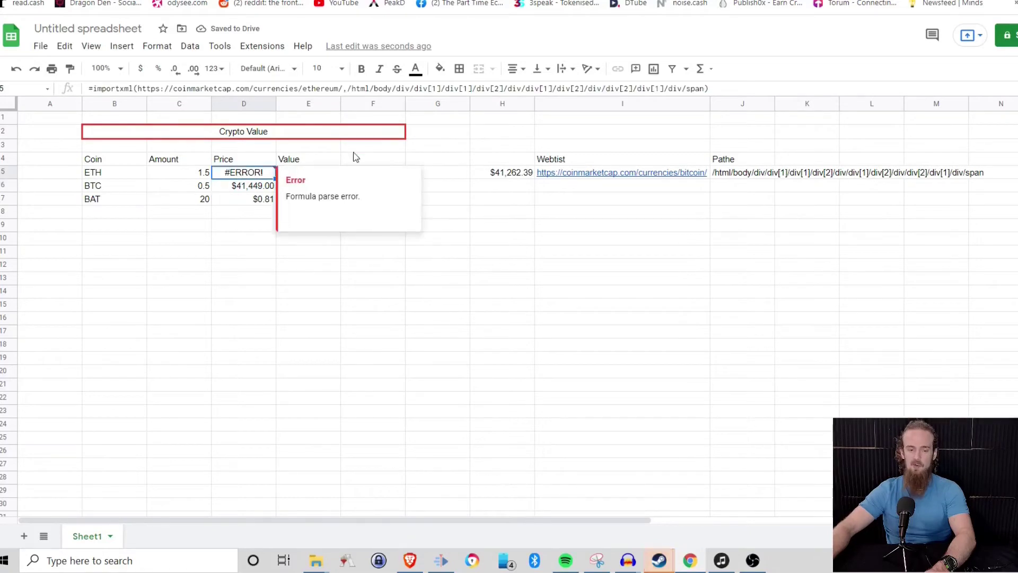
# - Add the missing quotes around D5's URL and XPath arguments so ETH shows $2,847.26
pyautogui.click(137, 88)
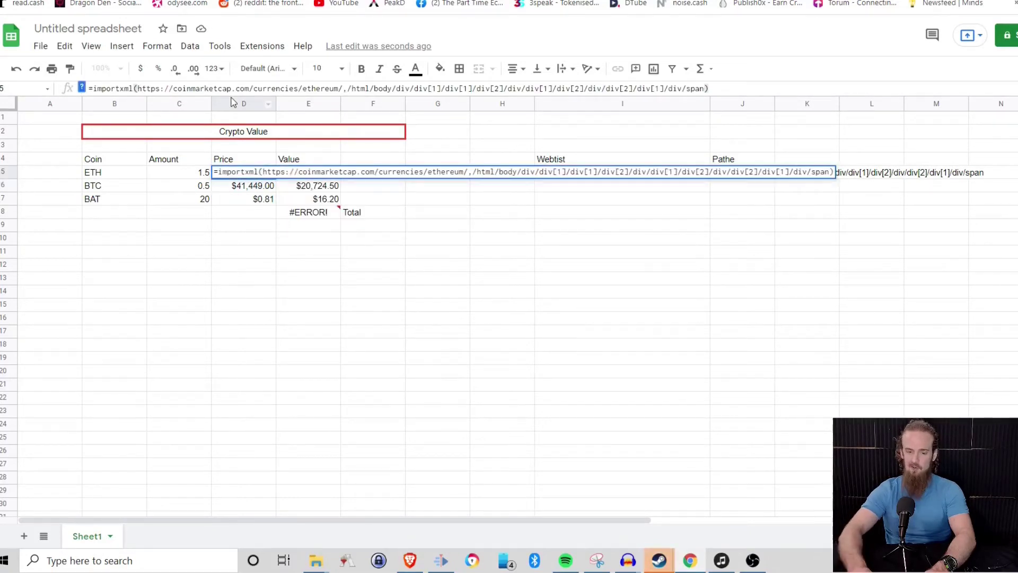
pyautogui.write('"')
pyautogui.click(349, 88)
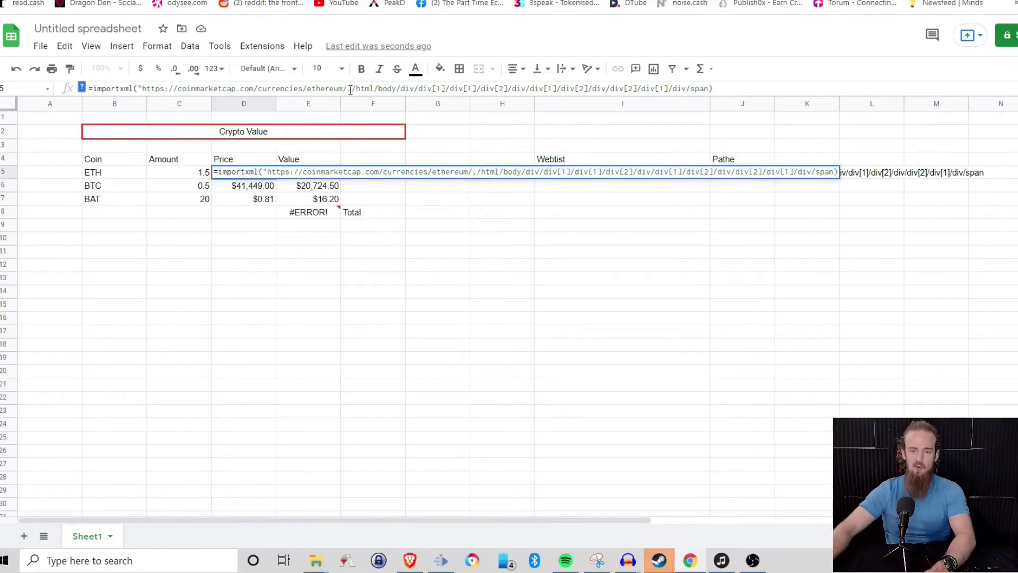
pyautogui.write('",')
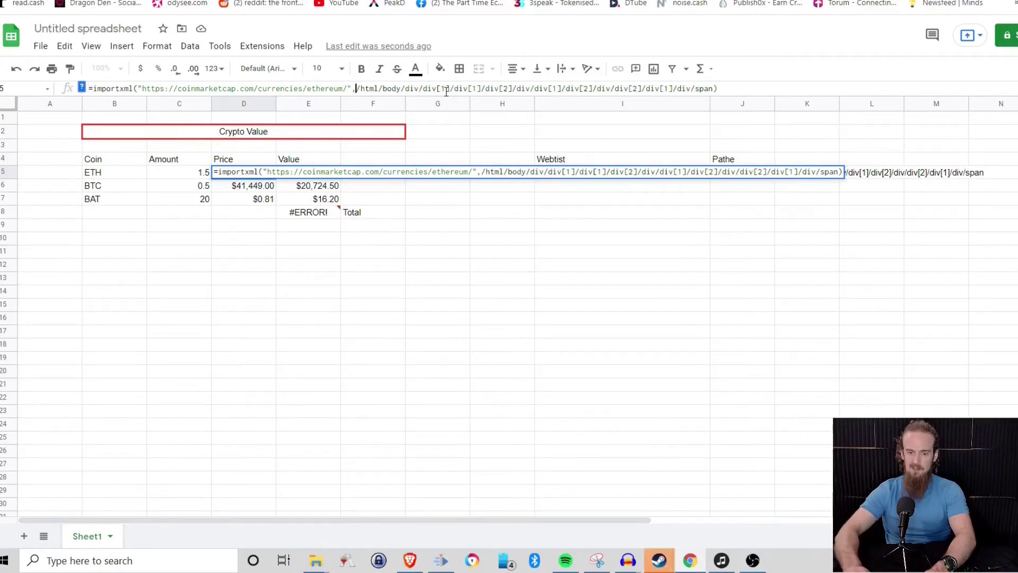
pyautogui.write('"')
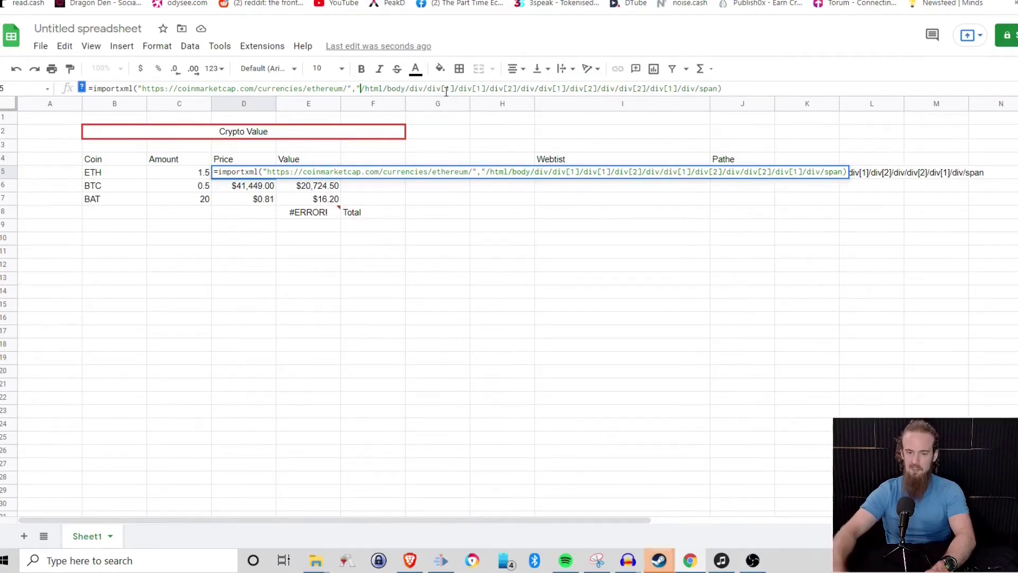
pyautogui.click(720, 88)
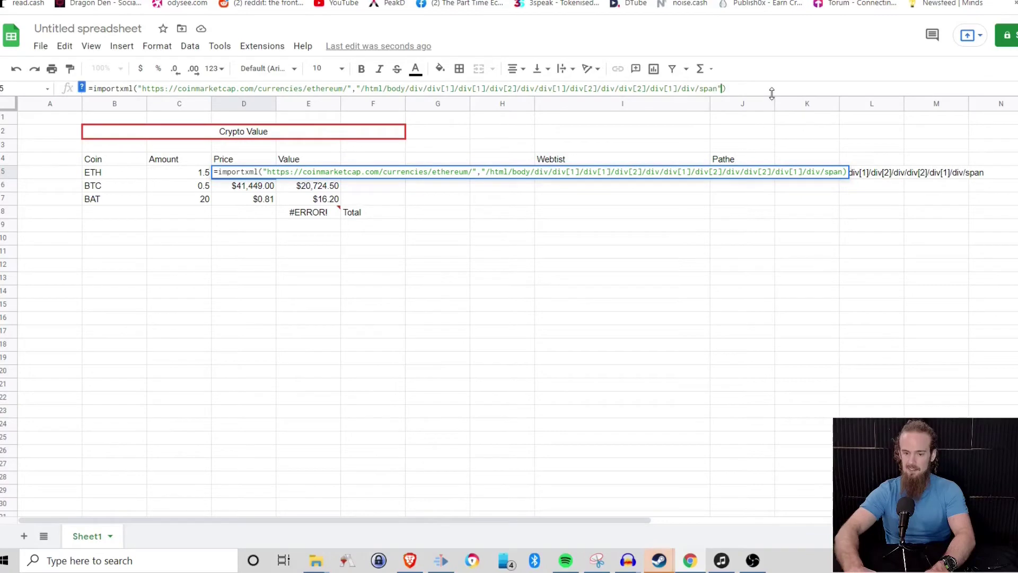
pyautogui.write('"')
pyautogui.press('Return')
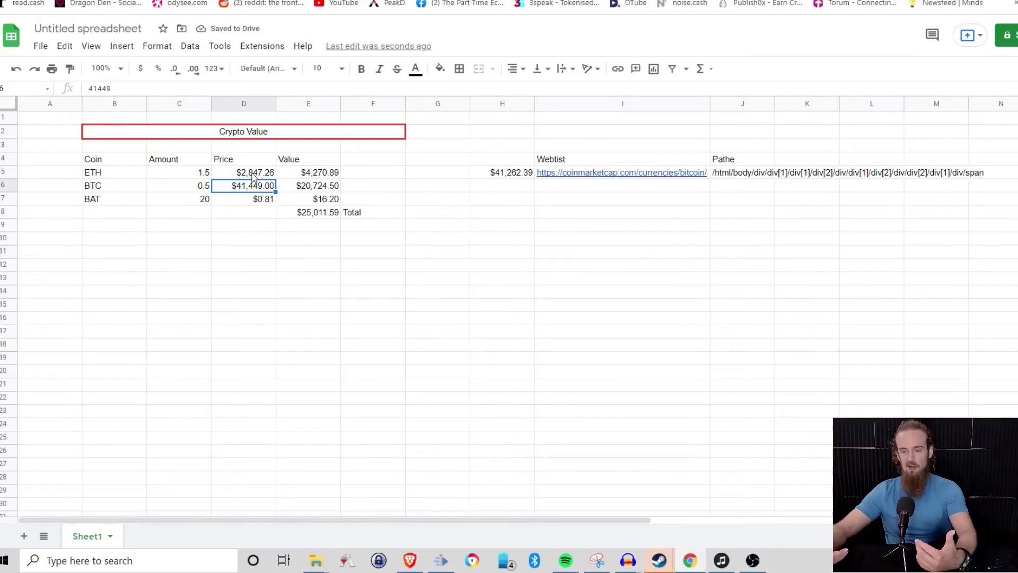
pyautogui.click(252, 177)
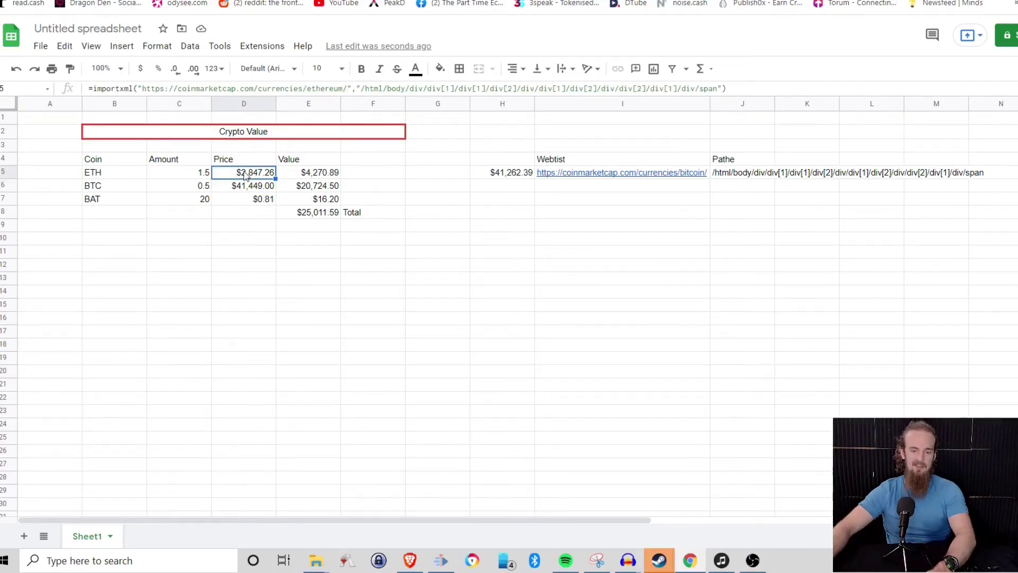
pyautogui.click(245, 193)
pyautogui.click(247, 200)
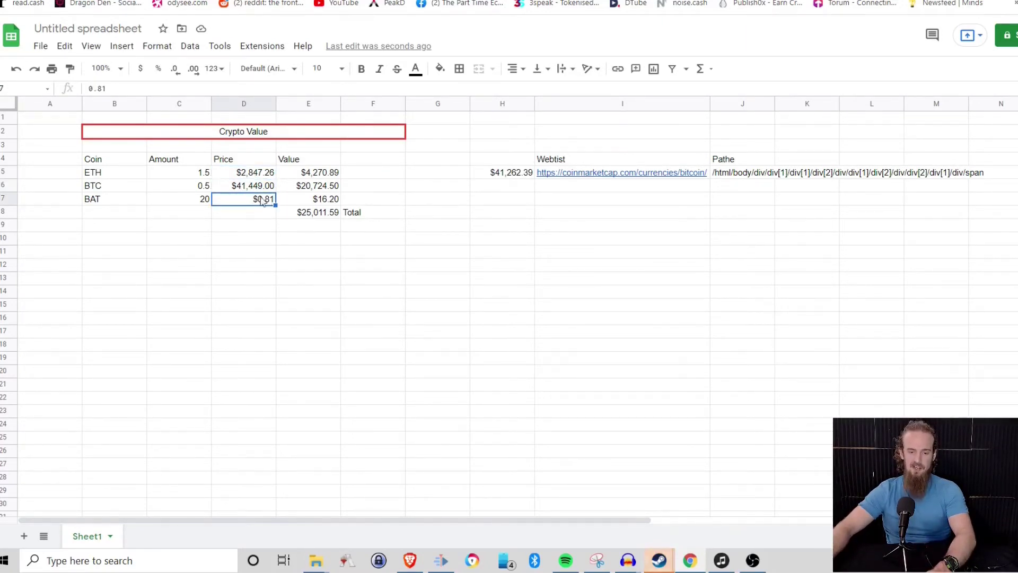
pyautogui.click(328, 214)
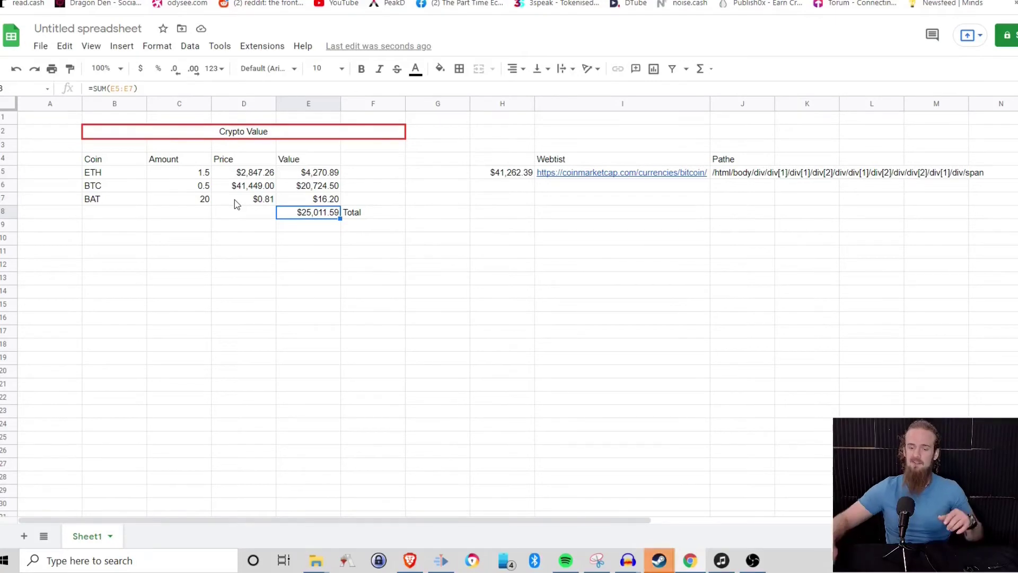
pyautogui.click(571, 190)
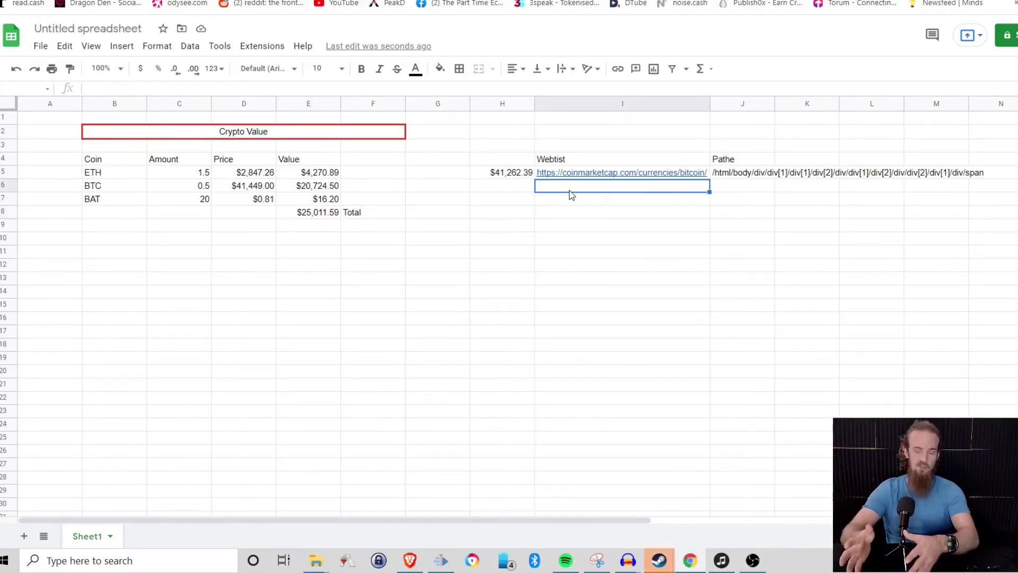
# - Fill H5's IMPORTXML formula down to H16 and paste the Ethereum page URL into I6
pyautogui.click(511, 175)
pyautogui.moveTo(532, 177); pyautogui.dragTo(536, 326)
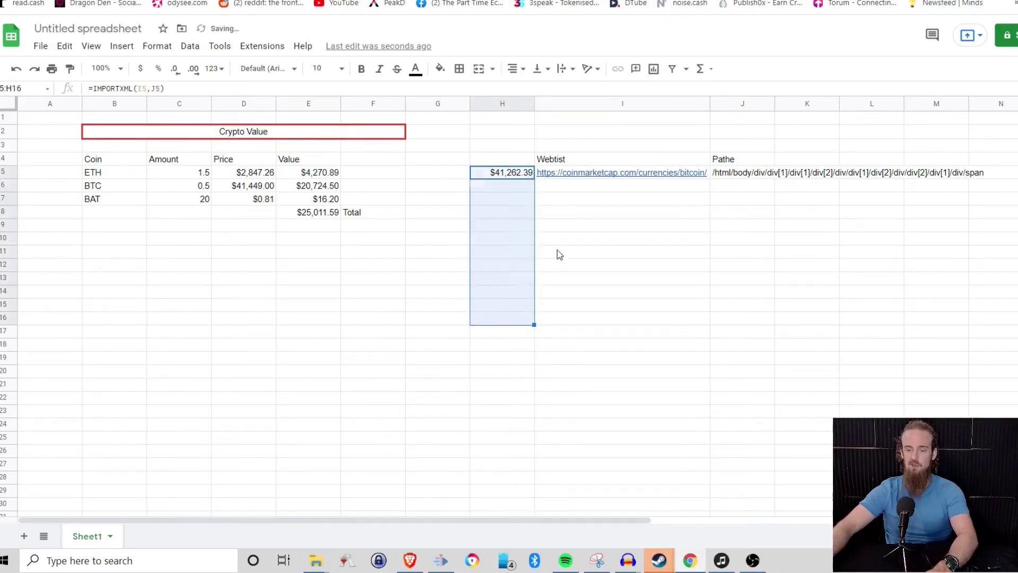
pyautogui.click(557, 187)
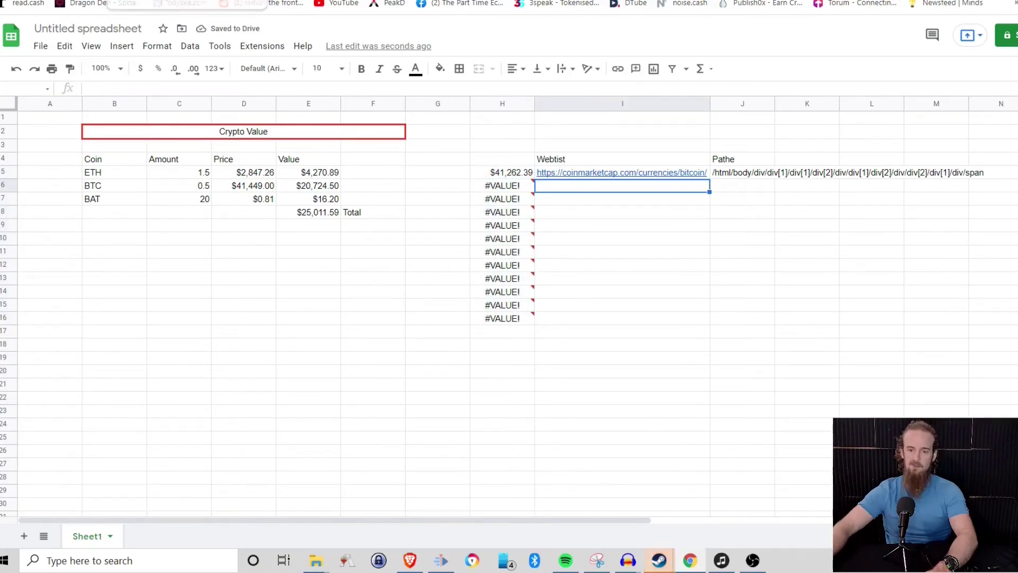
pyautogui.hotkey('ctrl', 'Tab')
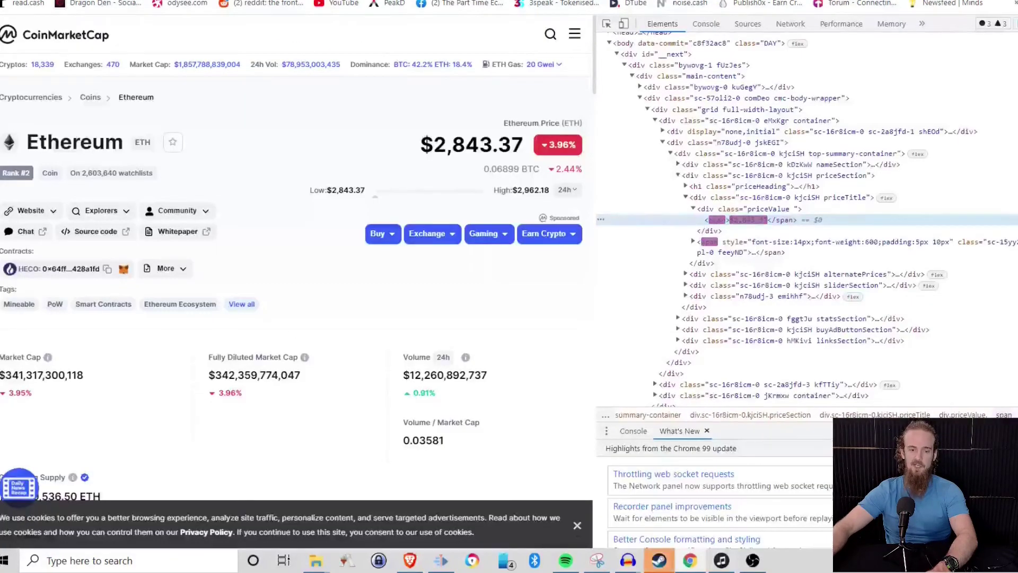
pyautogui.rightClick(191, 2)
pyautogui.click(230, 53)
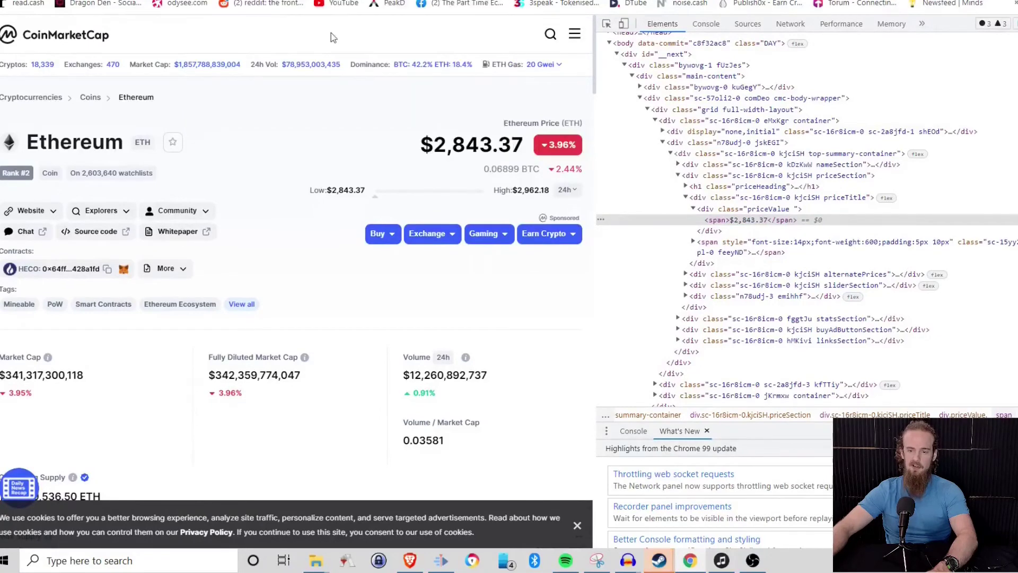
pyautogui.hotkey('ctrl', 'shift', 'Tab')
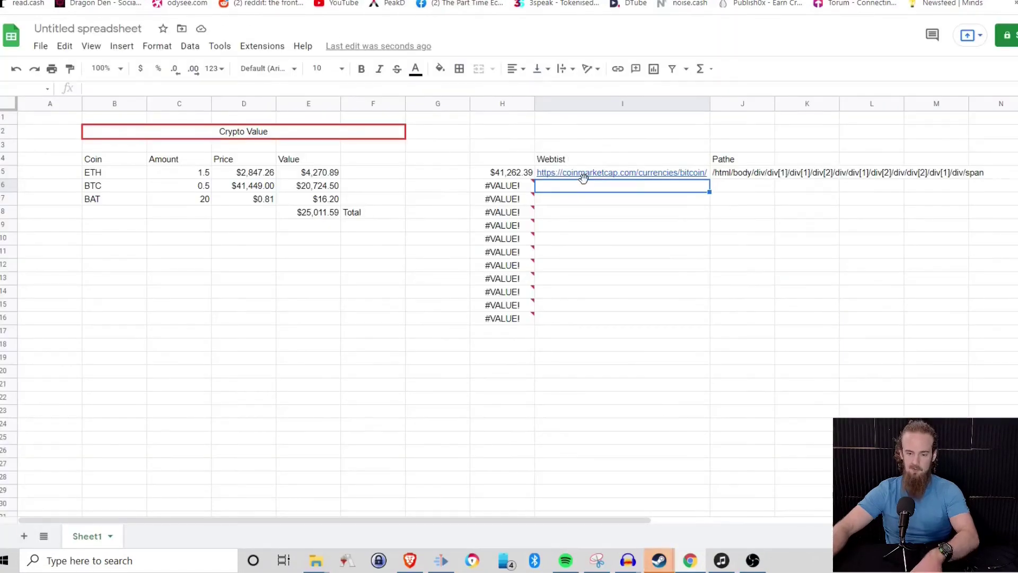
pyautogui.hotkey('ctrl', 'v')
pyautogui.press('Return')
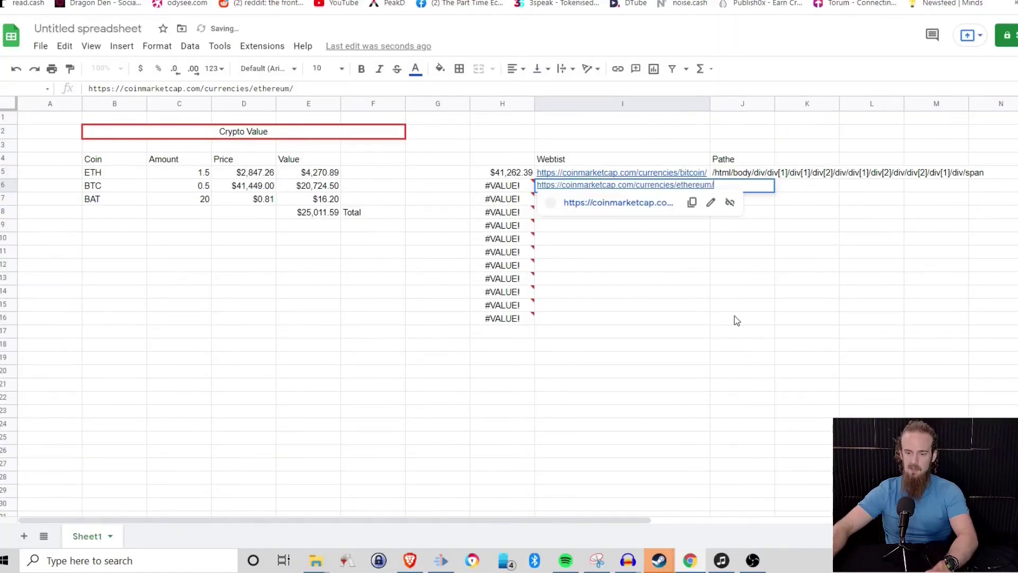
pyautogui.click(778, 212)
# - Paste the Ethereum price element's full XPath from DevTools into J6, fetching $2,847.26 in H6
pyautogui.click(753, 186)
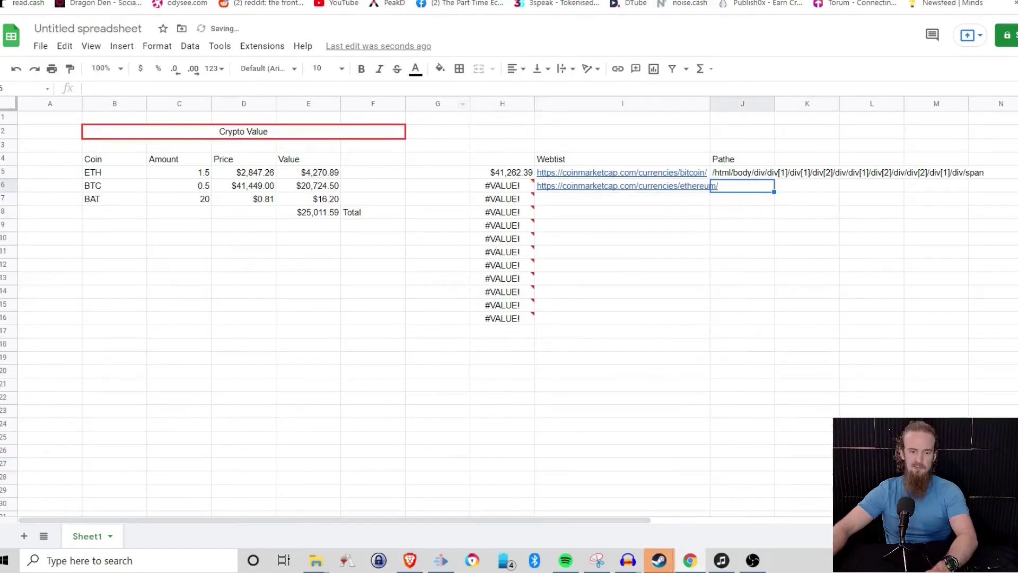
pyautogui.hotkey('ctrl', 'Tab')
pyautogui.rightClick(736, 219)
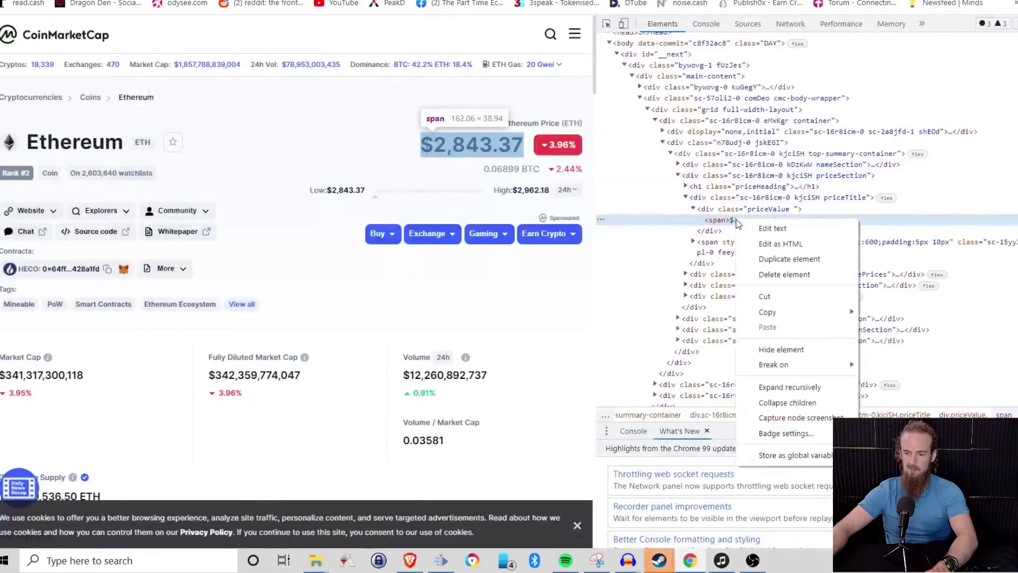
pyautogui.moveTo(788, 312)
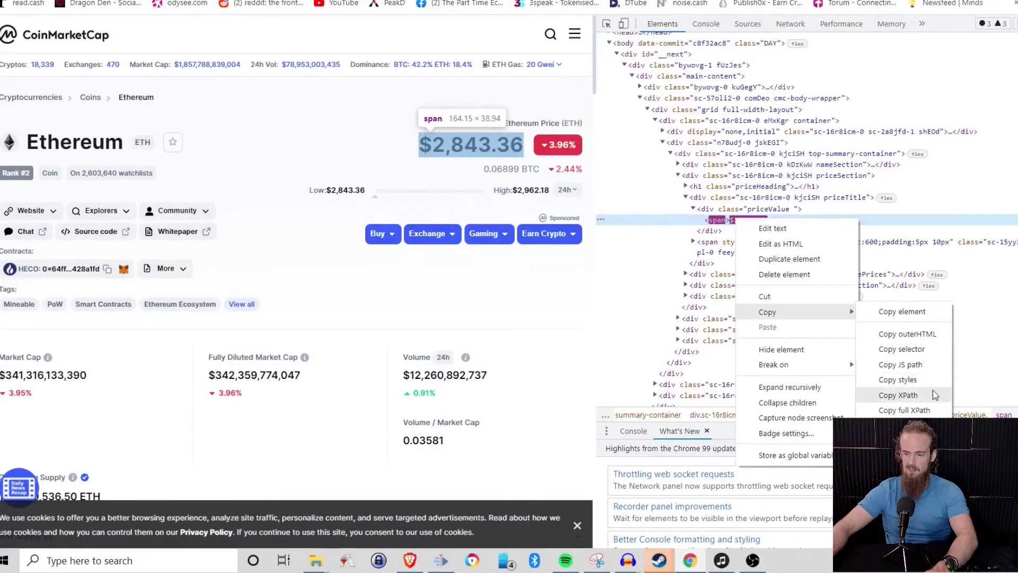
pyautogui.click(932, 412)
pyautogui.hotkey('ctrl', 'shift', 'Tab')
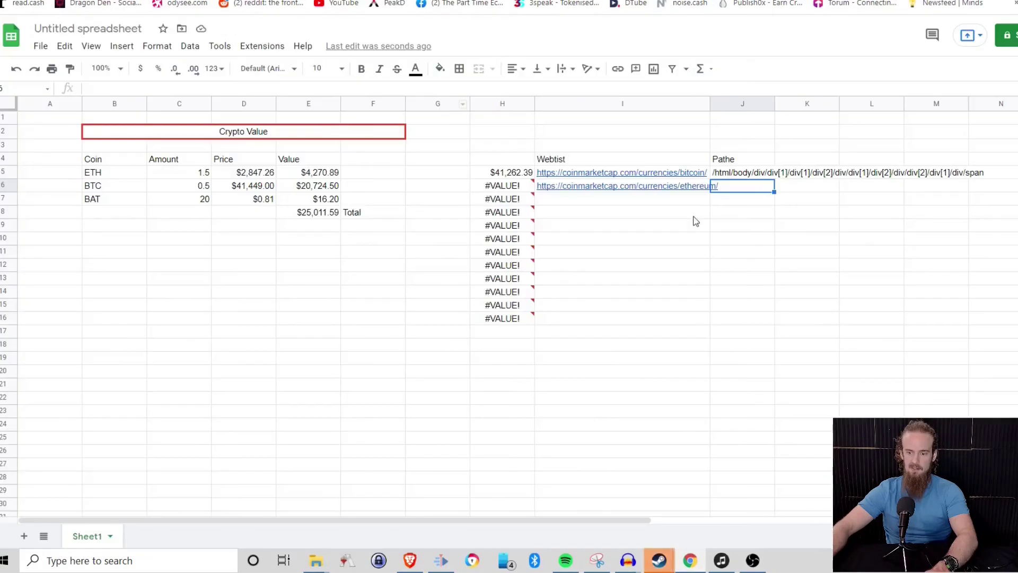
pyautogui.hotkey('ctrl', 'v')
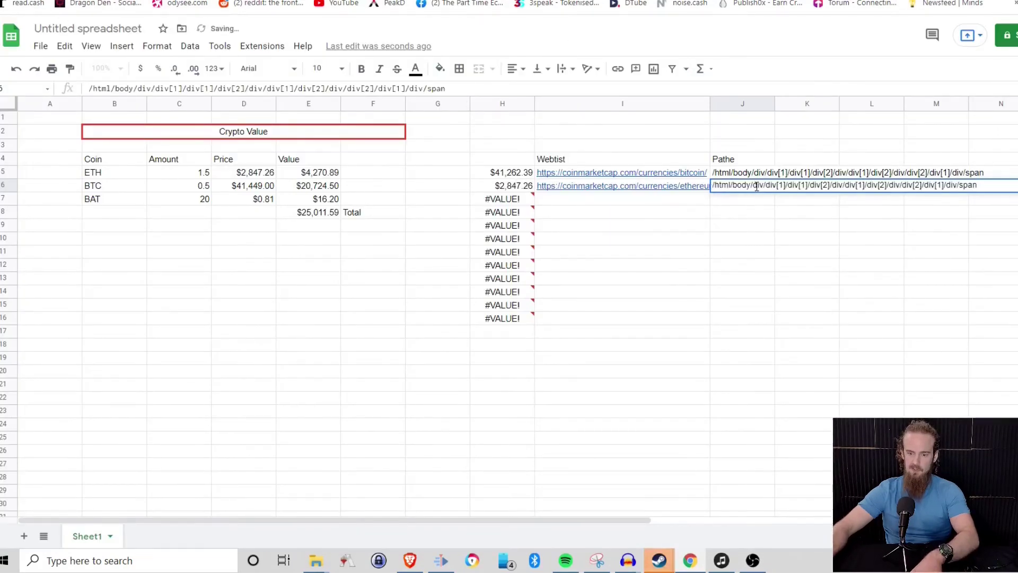
pyautogui.click(744, 278)
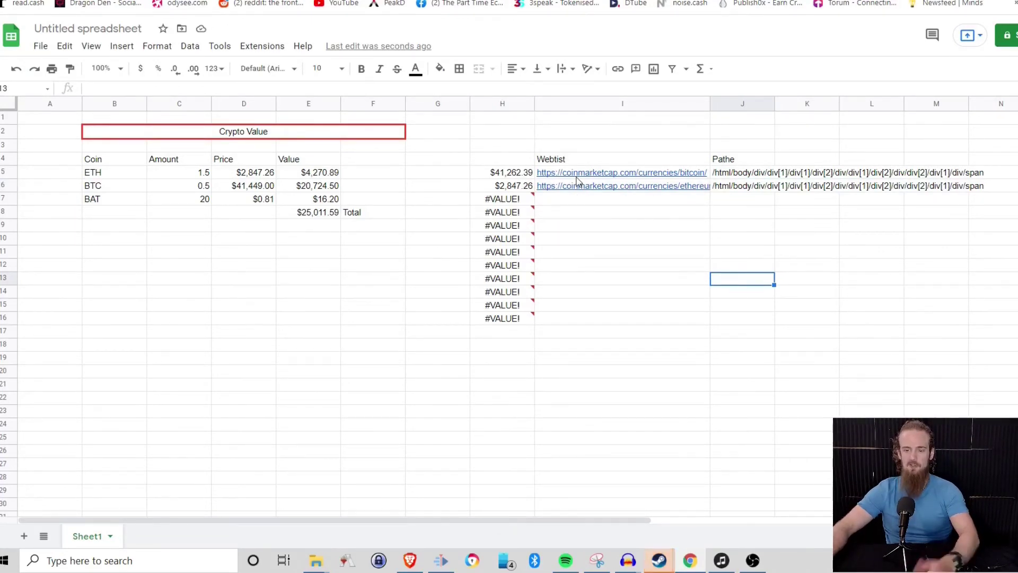
pyautogui.moveTo(578, 182)
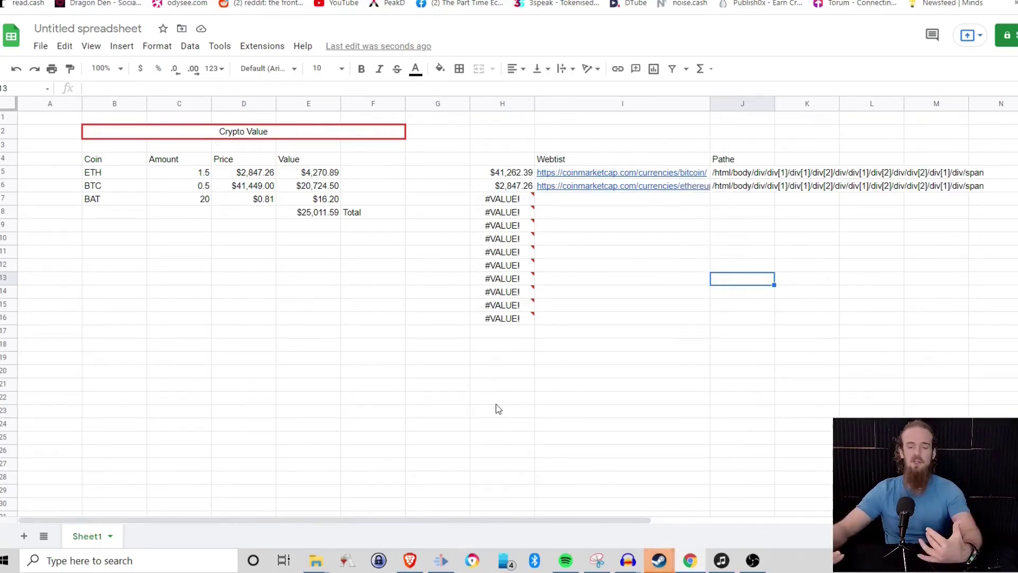
pyautogui.click(256, 175)
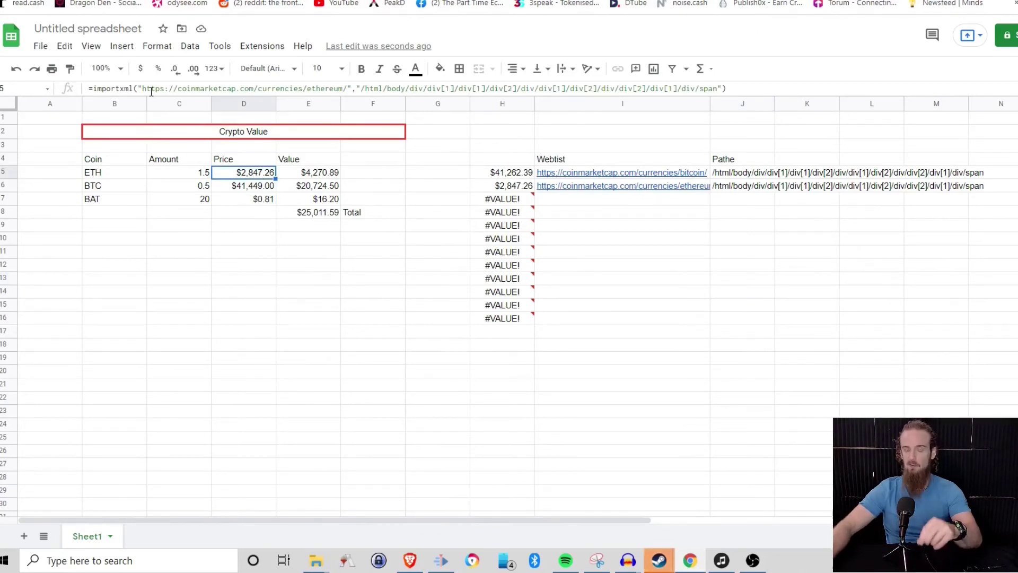
pyautogui.click(326, 340)
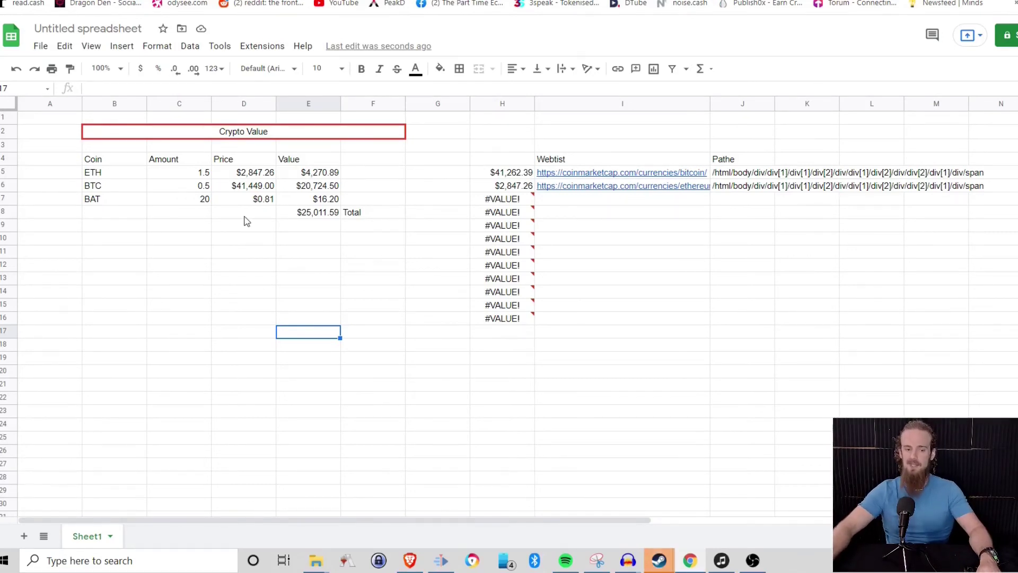
pyautogui.click(125, 345)
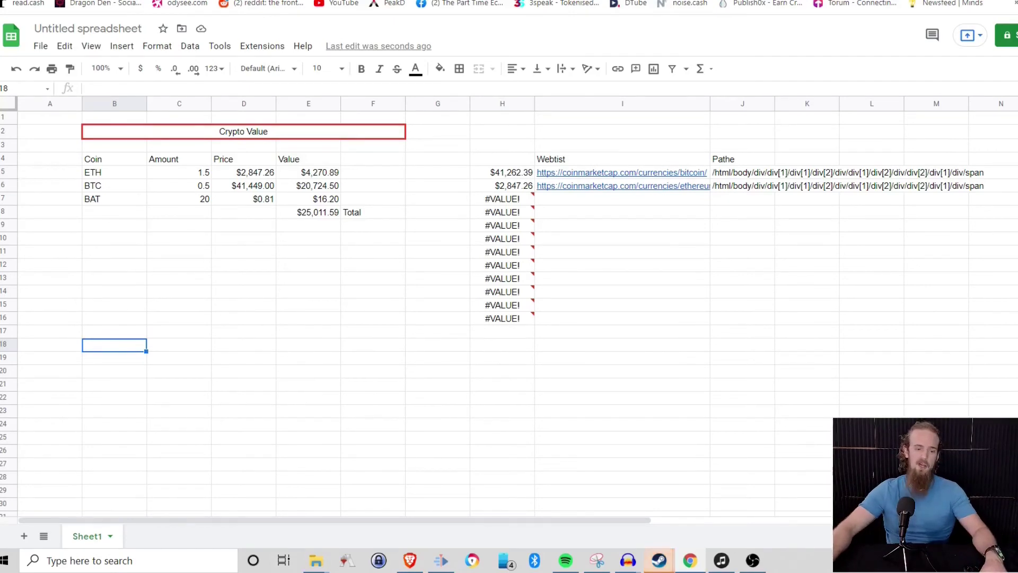
pyautogui.click(64, 47)
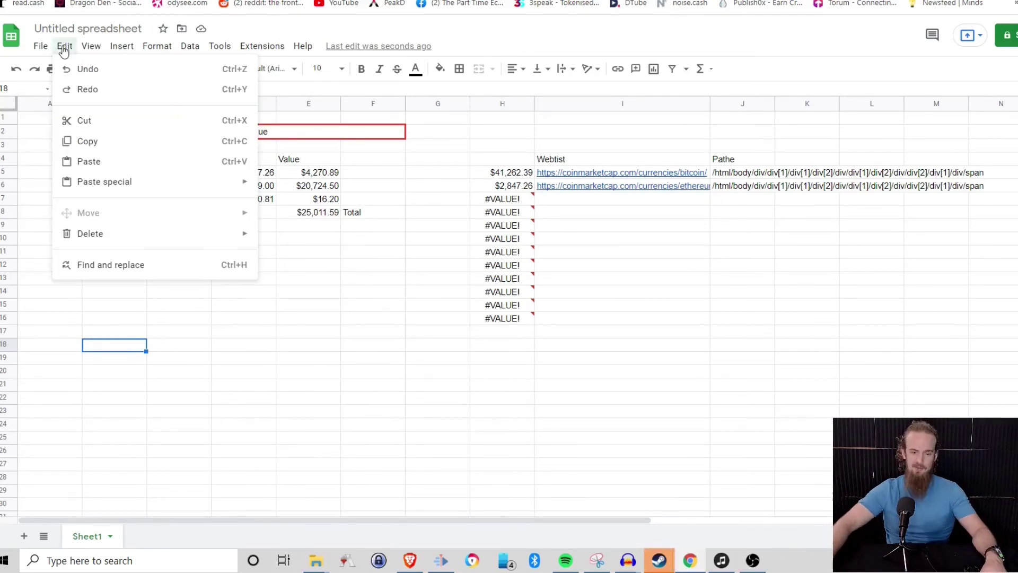
# - In Settings' Calculation section, set Recalculation to 'On change and every minute' and save
pyautogui.moveTo(41, 47)
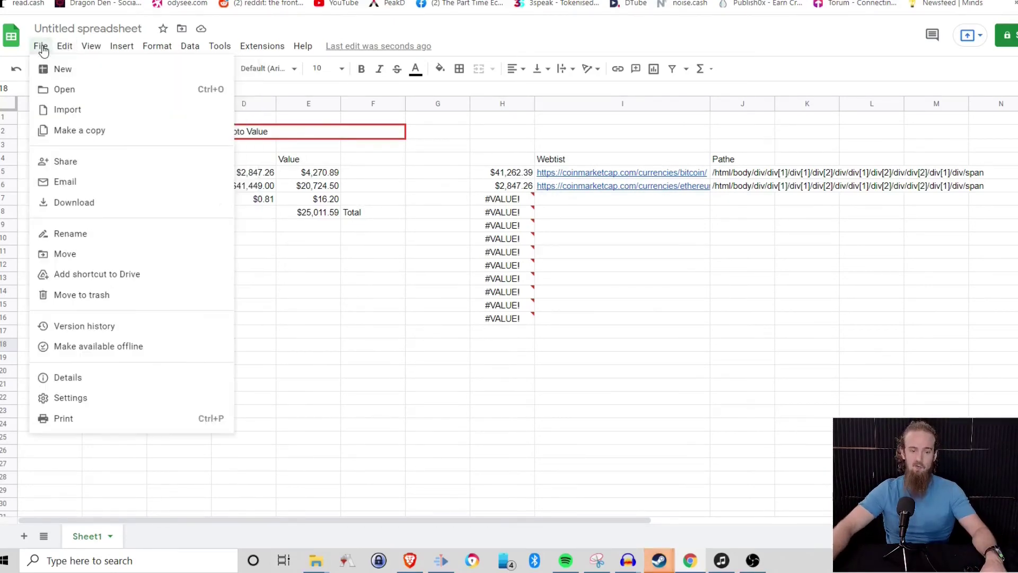
pyautogui.click(65, 398)
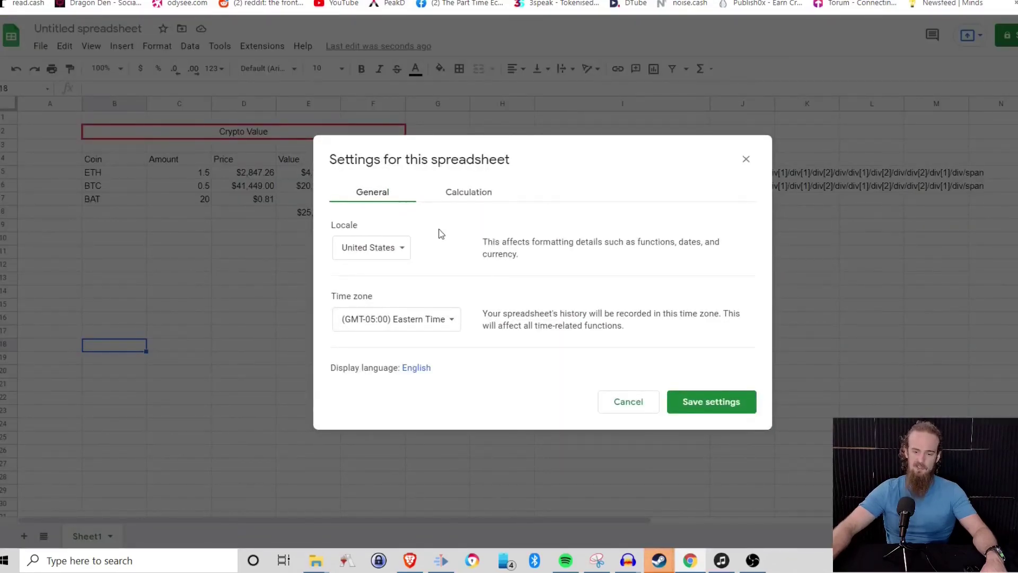
pyautogui.click(457, 192)
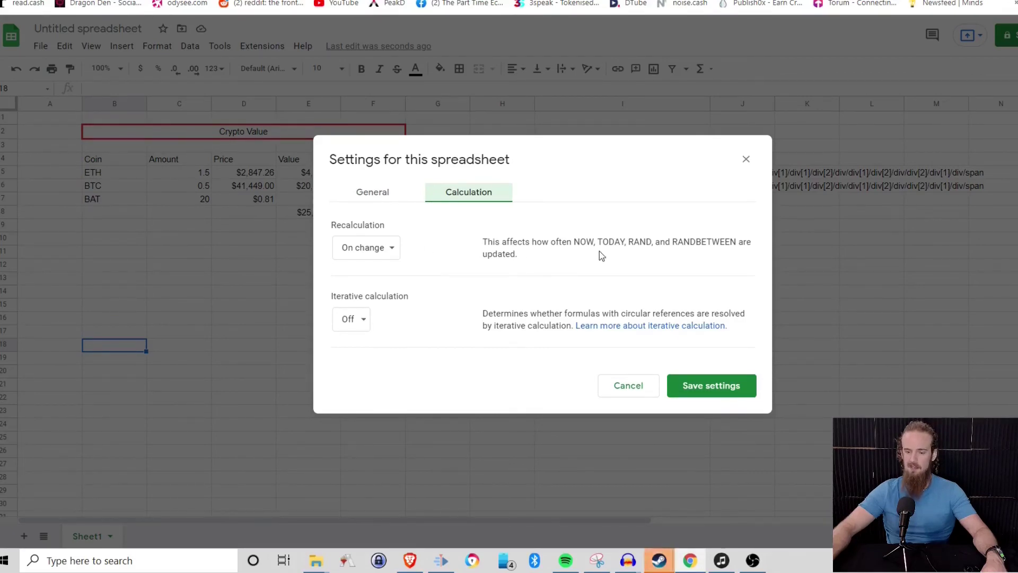
pyautogui.click(391, 254)
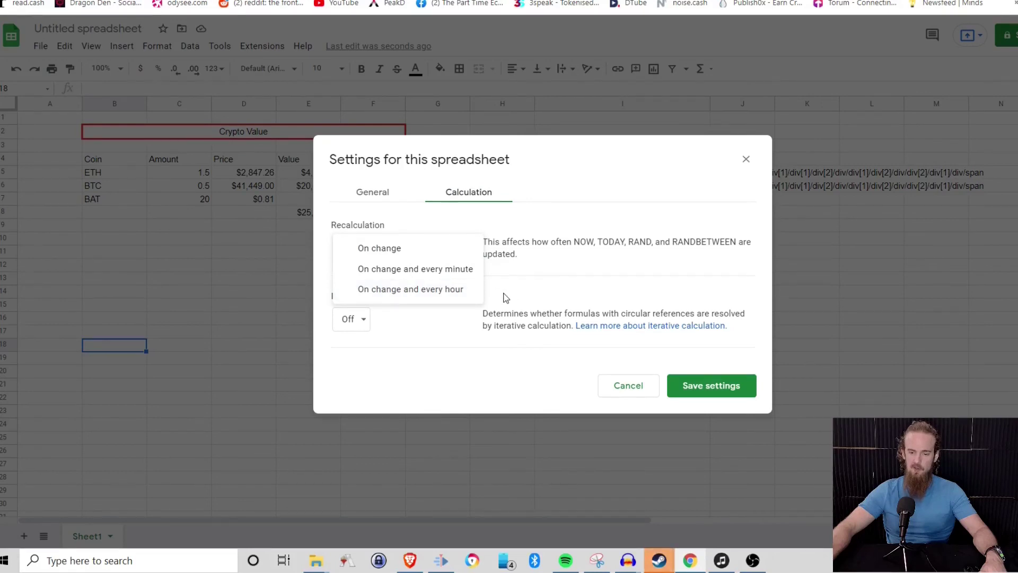
pyautogui.click(463, 275)
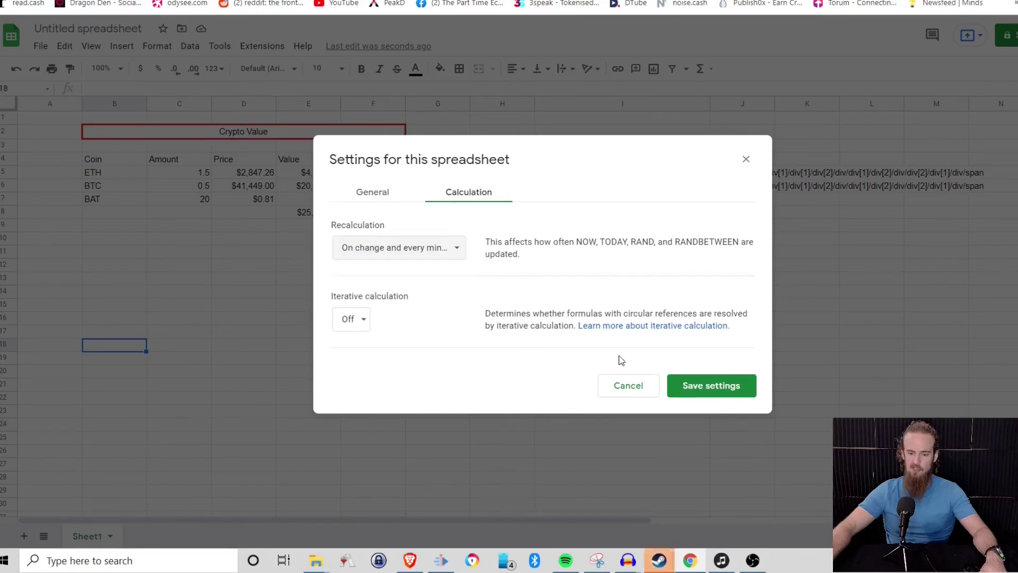
pyautogui.click(697, 392)
pyautogui.click(459, 359)
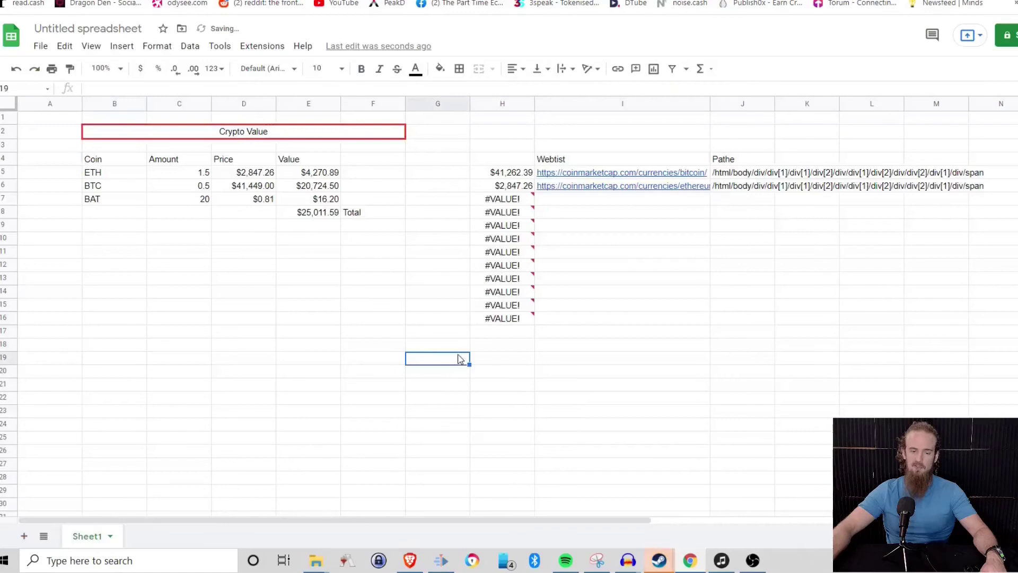